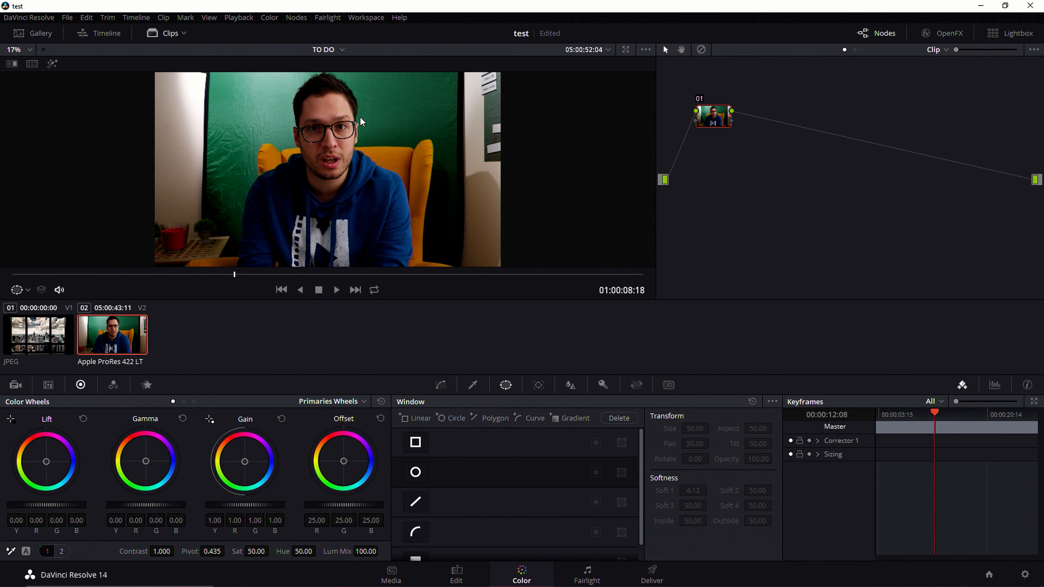
Show the mini timeline and select the Apple ProRes 422 LT clip on track V2 for grading
click(109, 33)
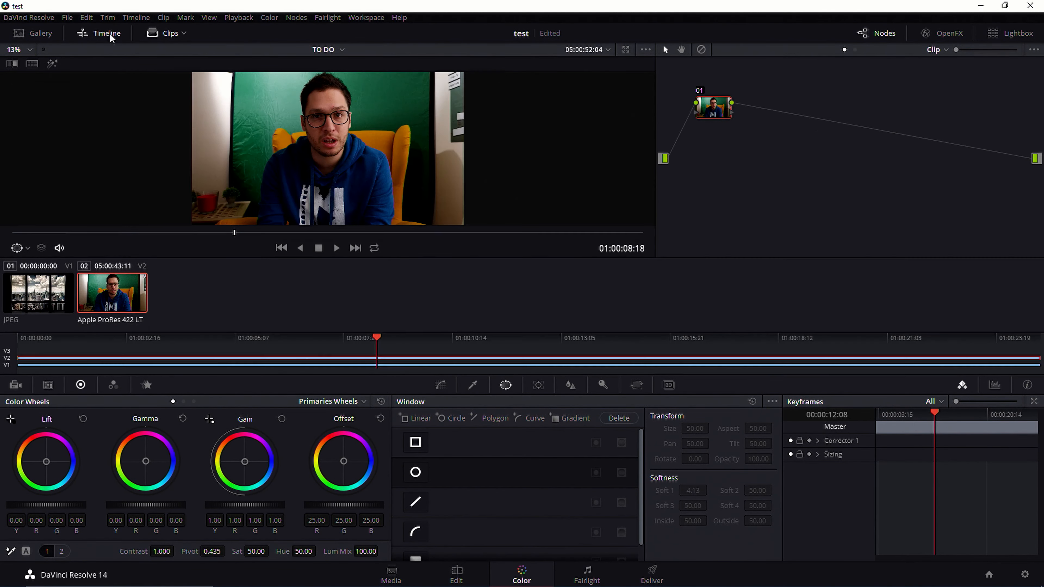
click(132, 366)
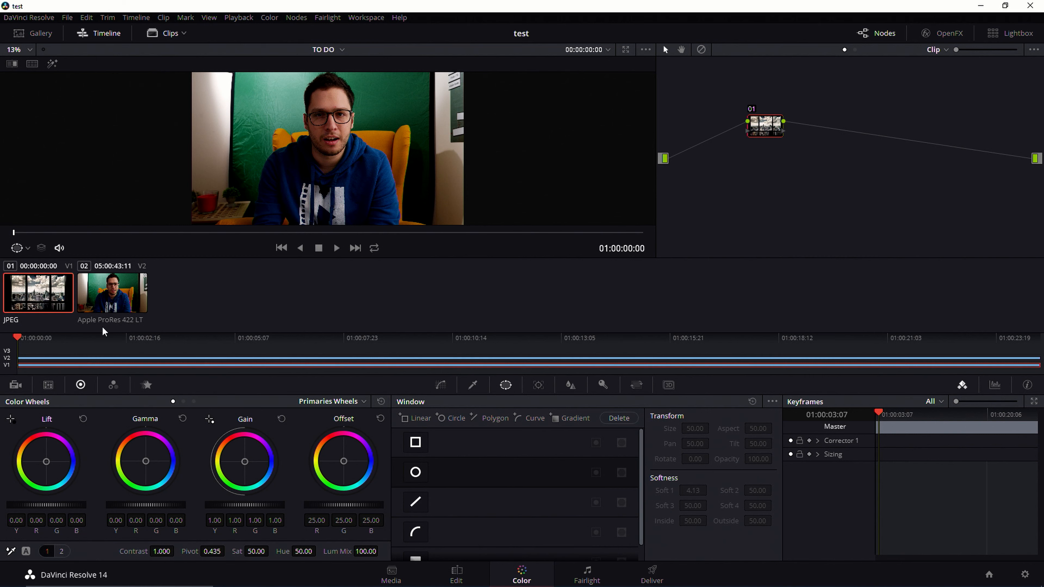
click(83, 357)
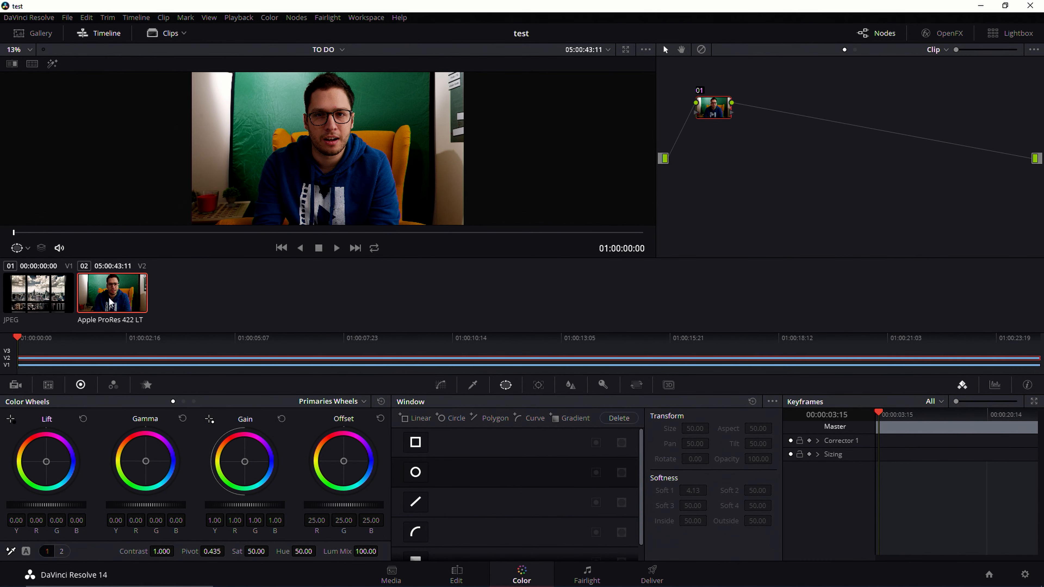
drag(717, 118, 731, 128)
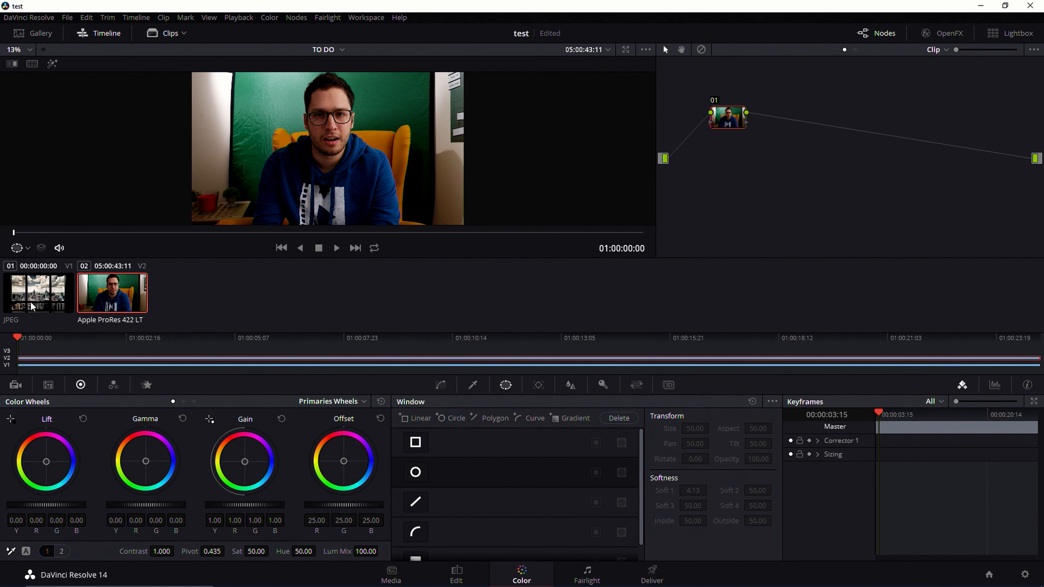
click(38, 289)
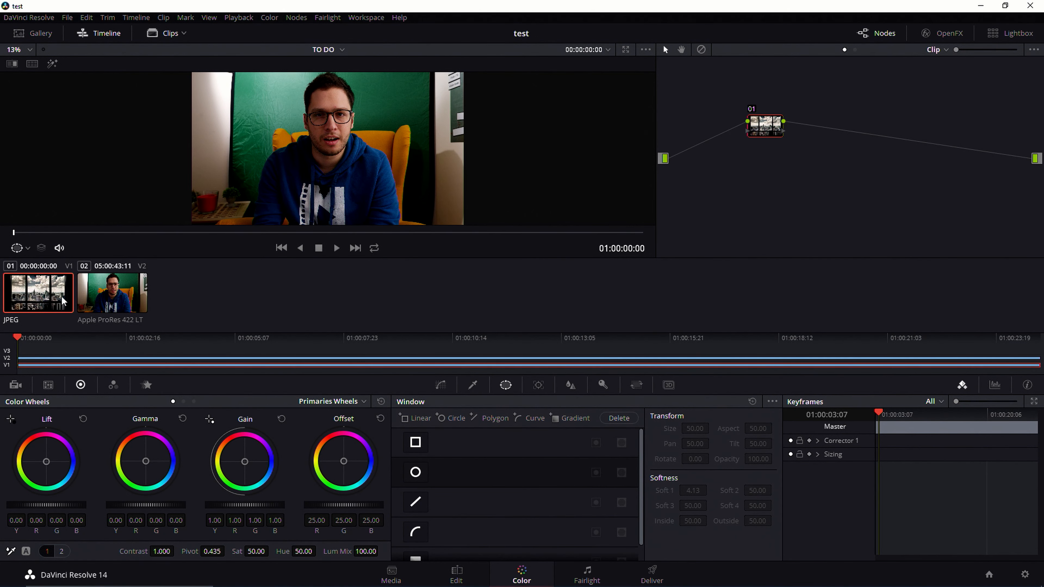
click(115, 297)
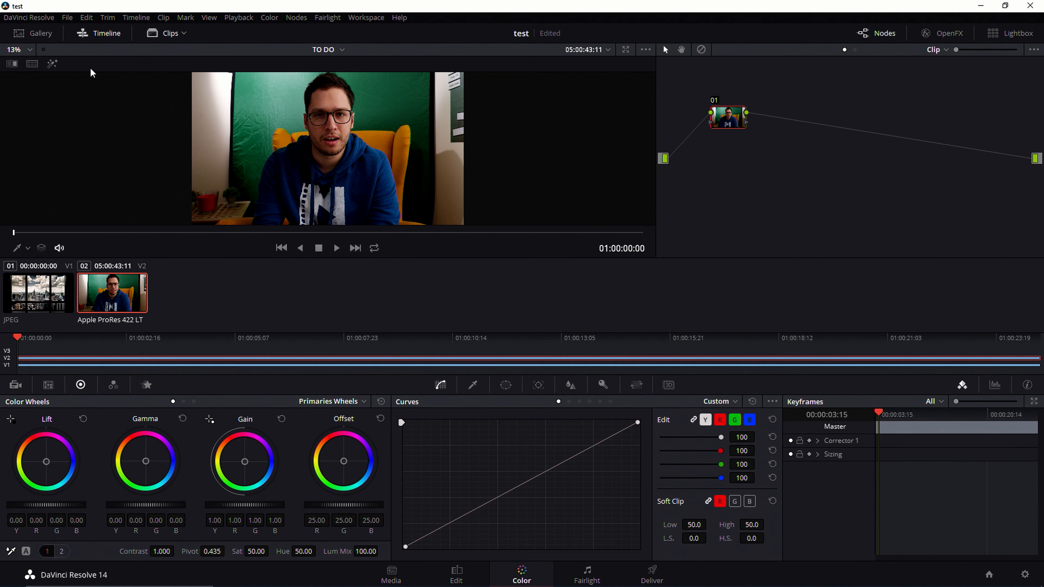
Hide the mini timeline and clip thumbnails, and enlarge the viewer image and the node display
click(96, 37)
click(166, 34)
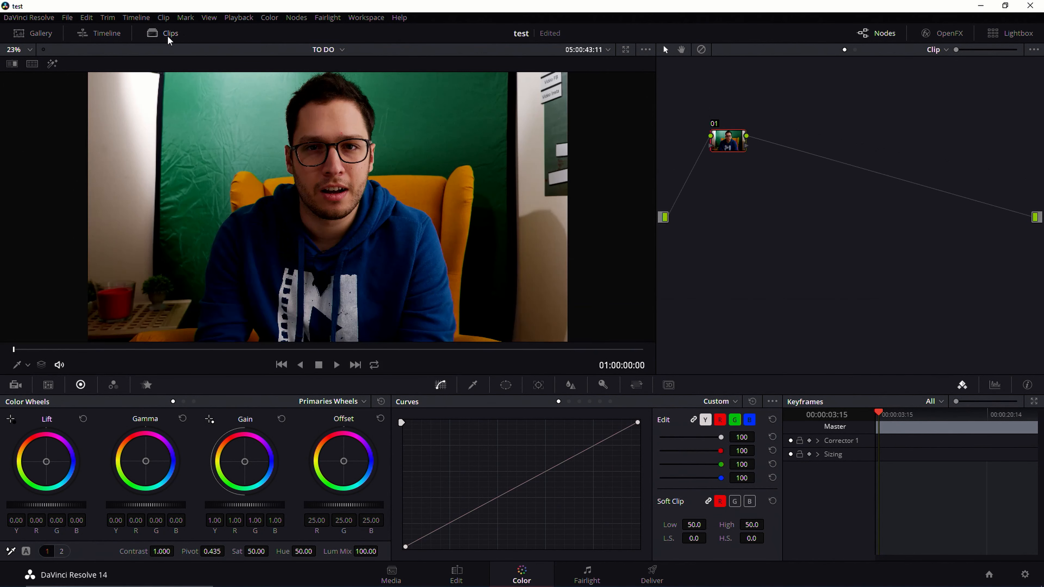
scroll(480, 190, up, 2)
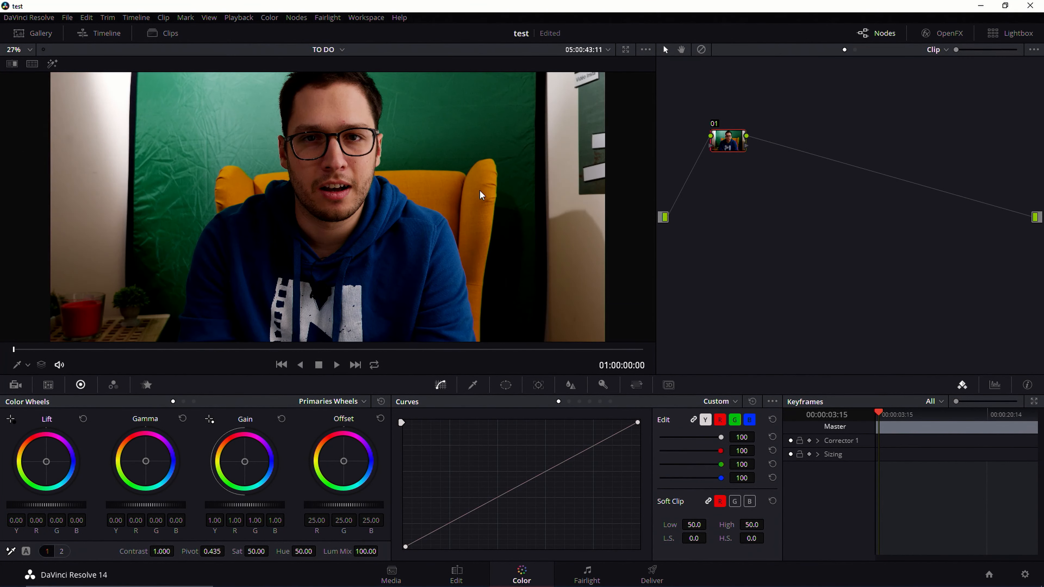
mouse_move(479, 156)
mouse_down()
mouse_move(432, 197)
mouse_move(504, 195)
mouse_move(473, 206)
mouse_move(518, 148)
mouse_move(499, 84)
mouse_move(468, 204)
mouse_move(482, 167)
mouse_move(520, 182)
mouse_move(483, 173)
mouse_up()
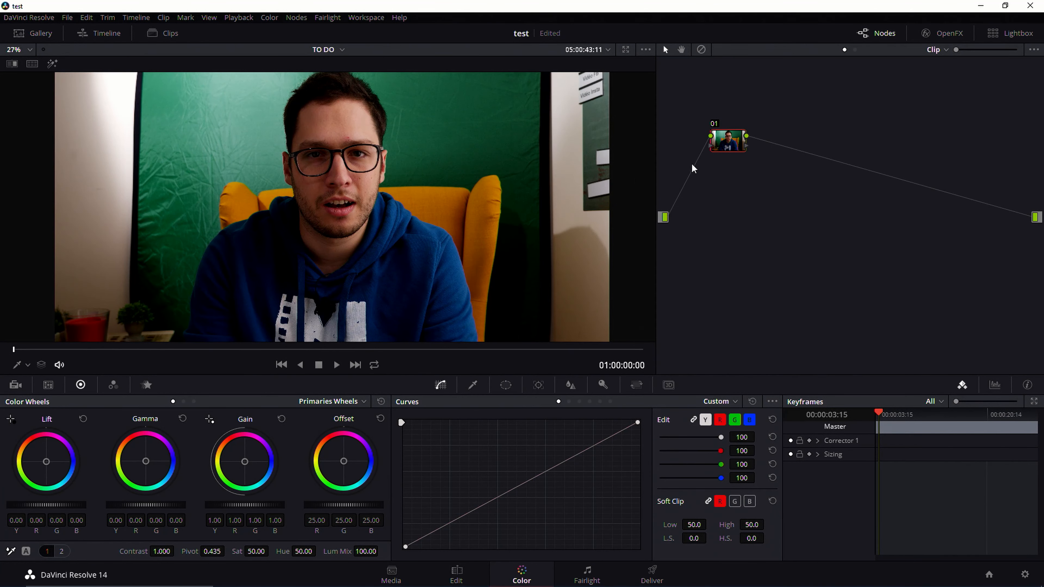
scroll(777, 187, up, 2)
drag(956, 50, 987, 64)
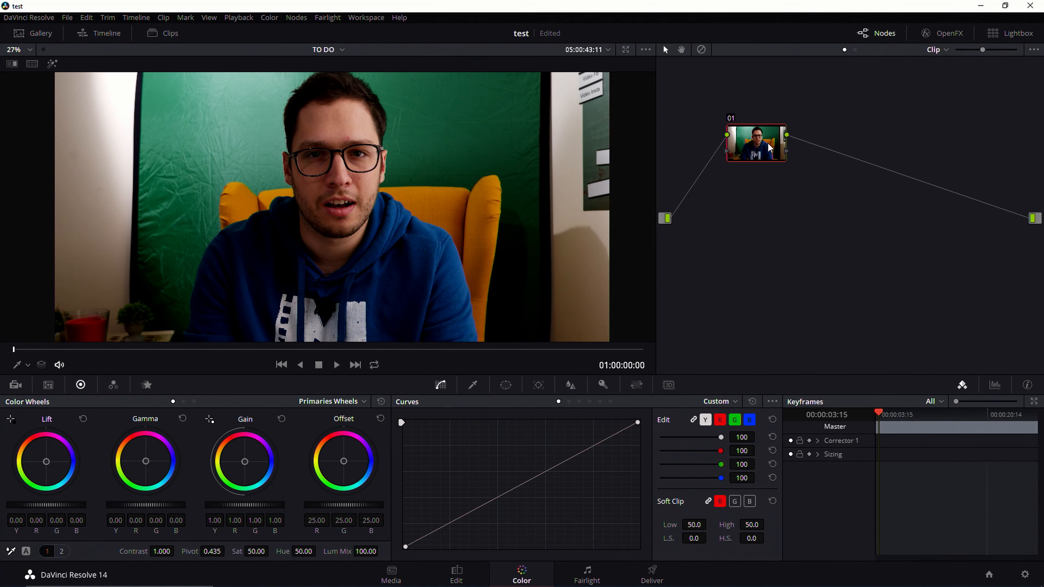
Try to key the green backdrop by sampling its bright and dark areas with the HSL qualifier
click(474, 387)
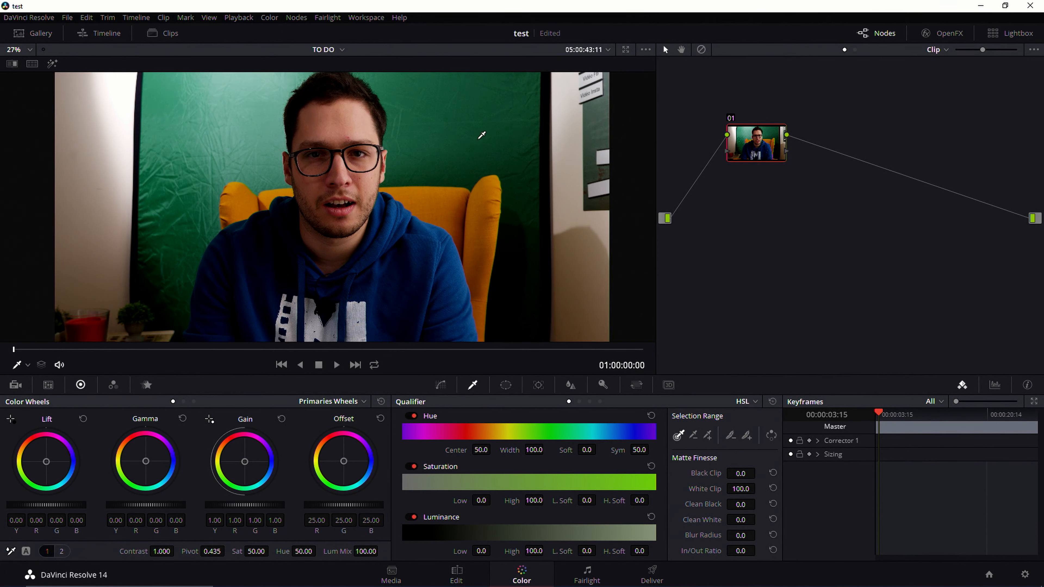
click(499, 127)
mouse_move(200, 127)
mouse_down()
mouse_move(173, 104)
mouse_move(163, 164)
mouse_up()
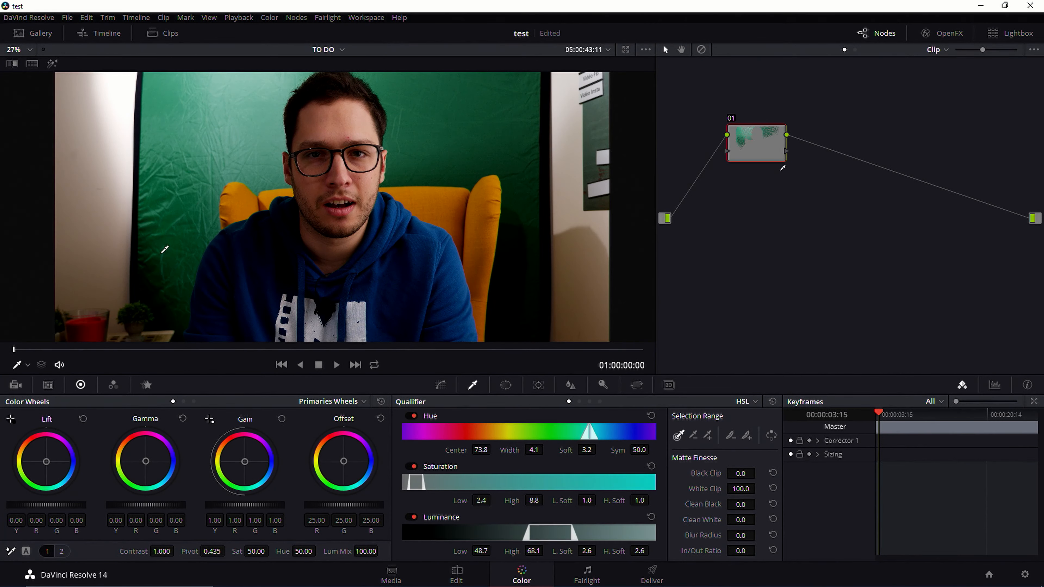
click(540, 149)
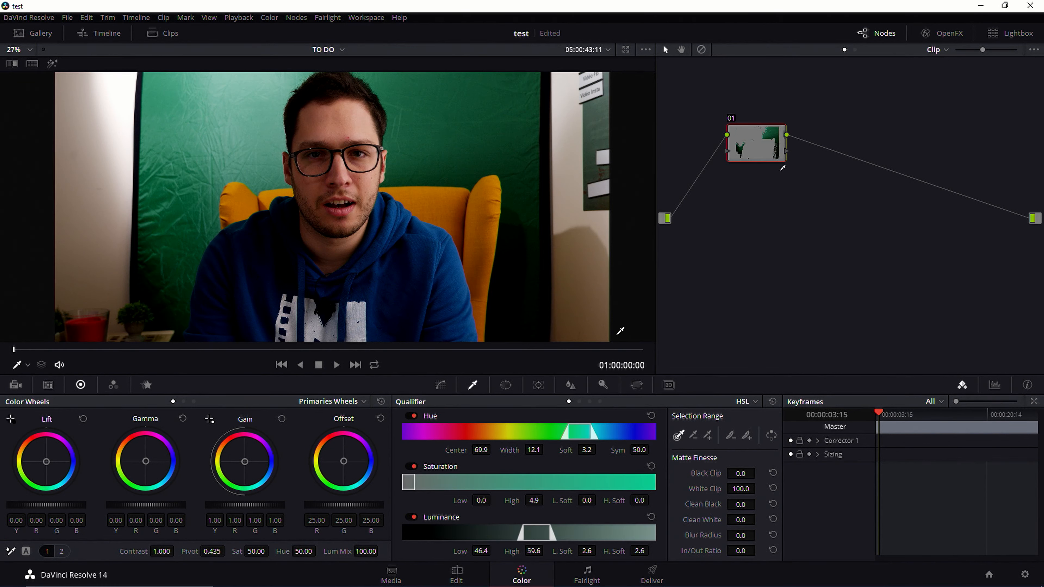
click(771, 434)
Switch the qualifier to 3D and draw three sampling strokes over the upper-right, lower-left and upper-left parts of the green backdrop
click(755, 402)
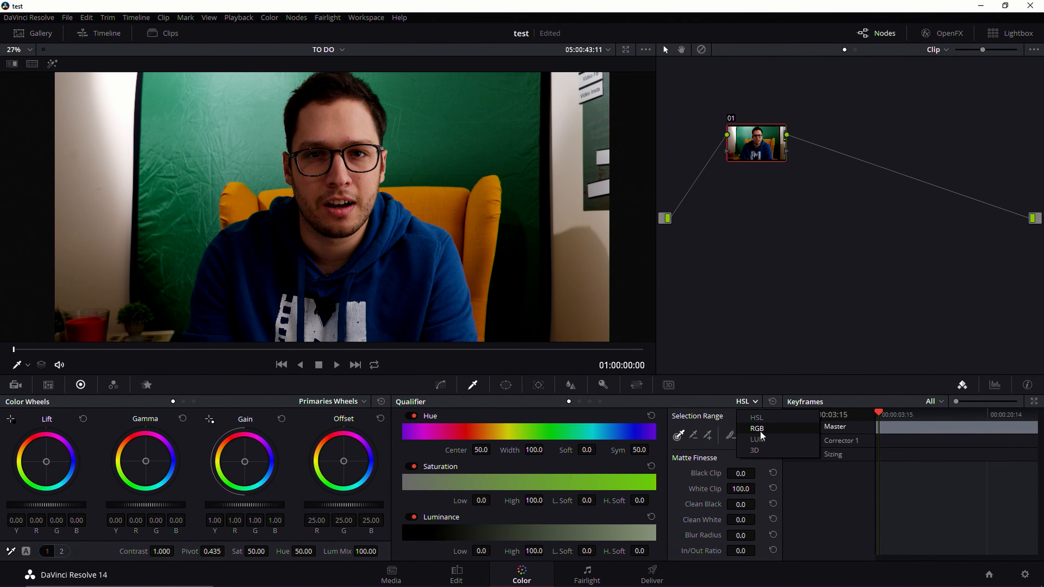
click(756, 453)
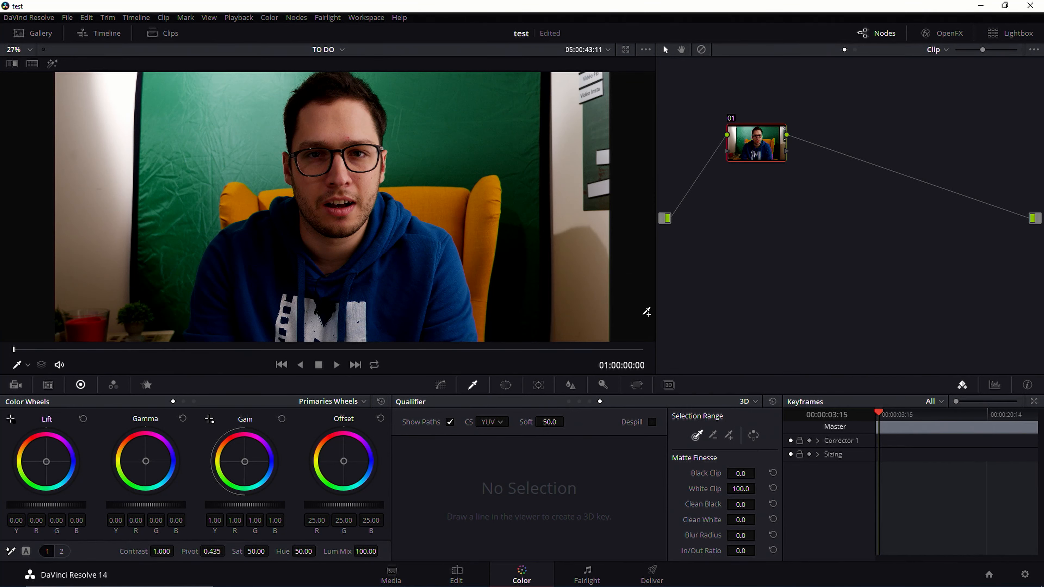
drag(531, 82, 530, 159)
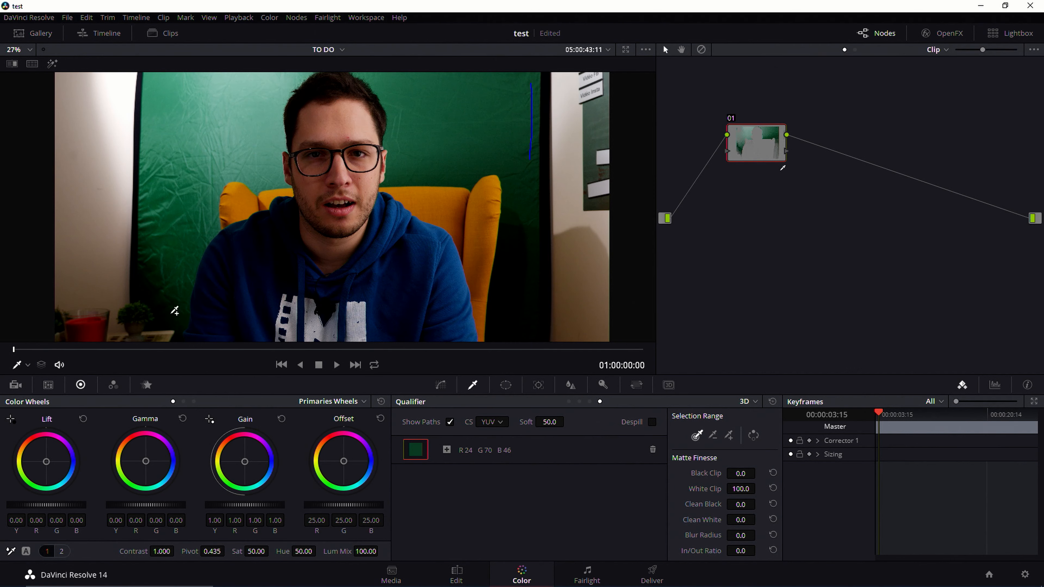
drag(178, 237, 178, 211)
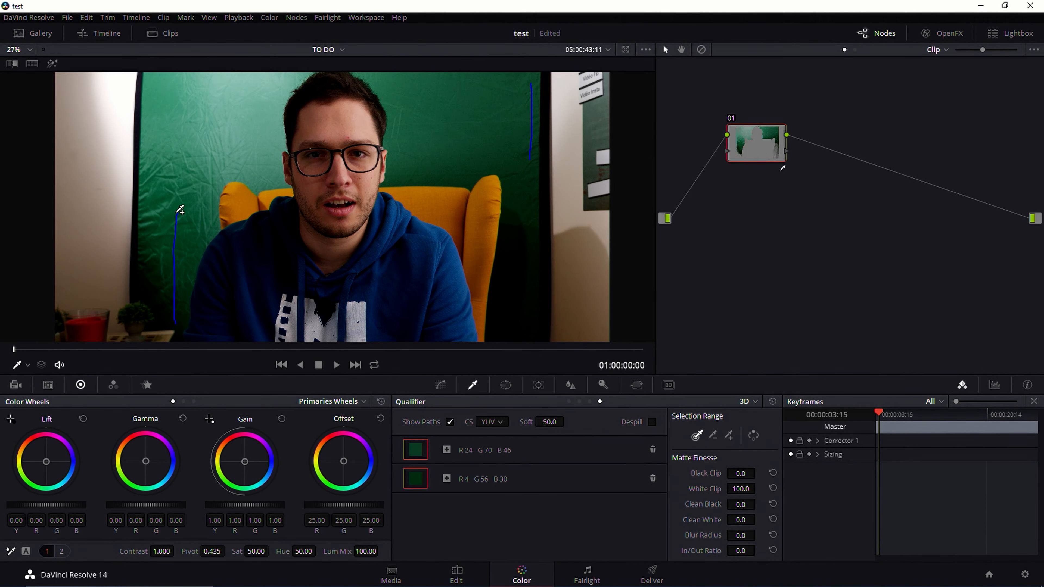
drag(172, 119, 250, 84)
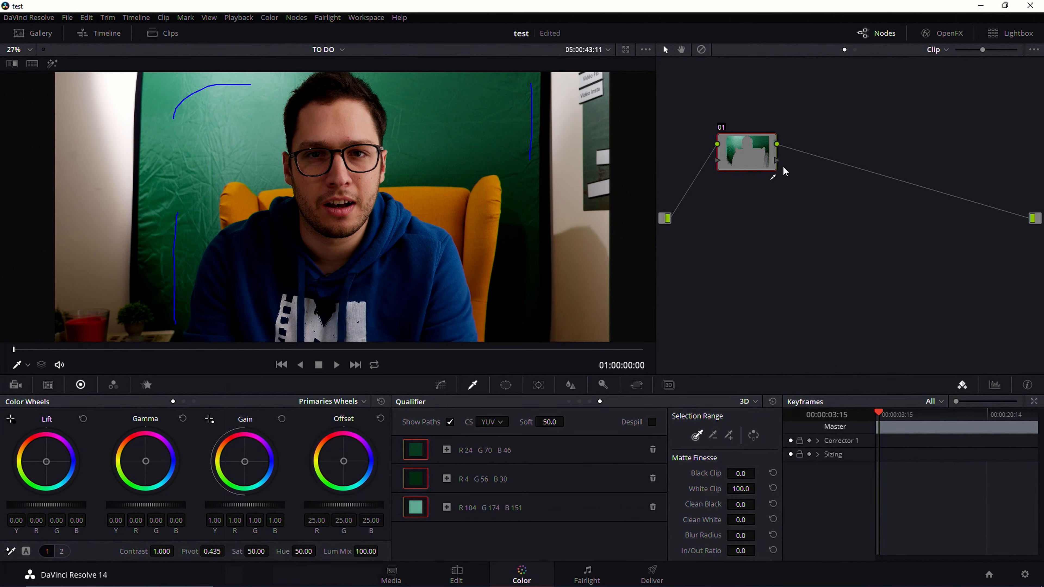
Enlarge and reposition the node, and show the inverted key in the viewer with Highlight
drag(982, 50, 1031, 51)
drag(683, 139, 777, 179)
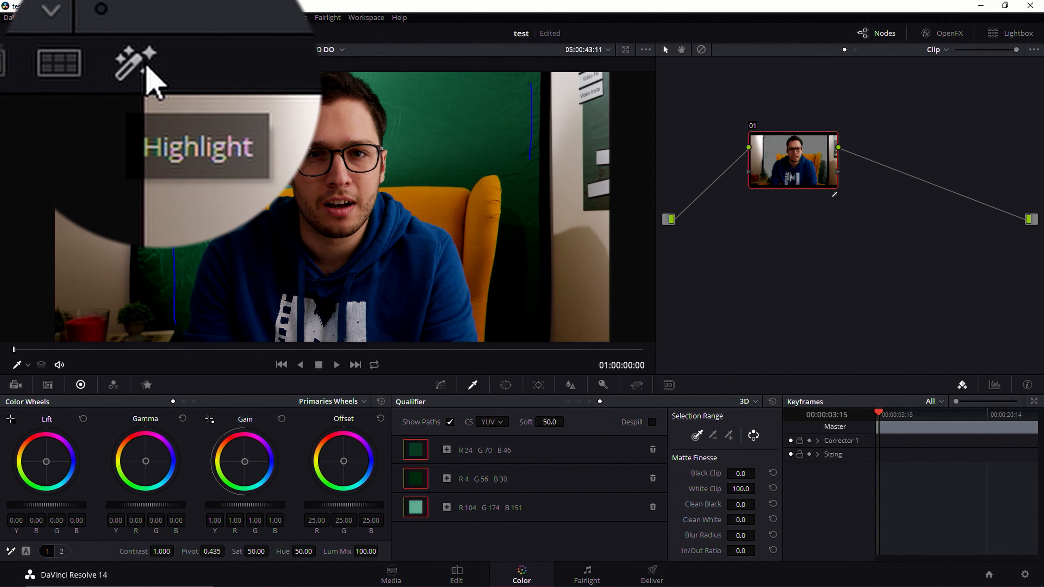
click(52, 63)
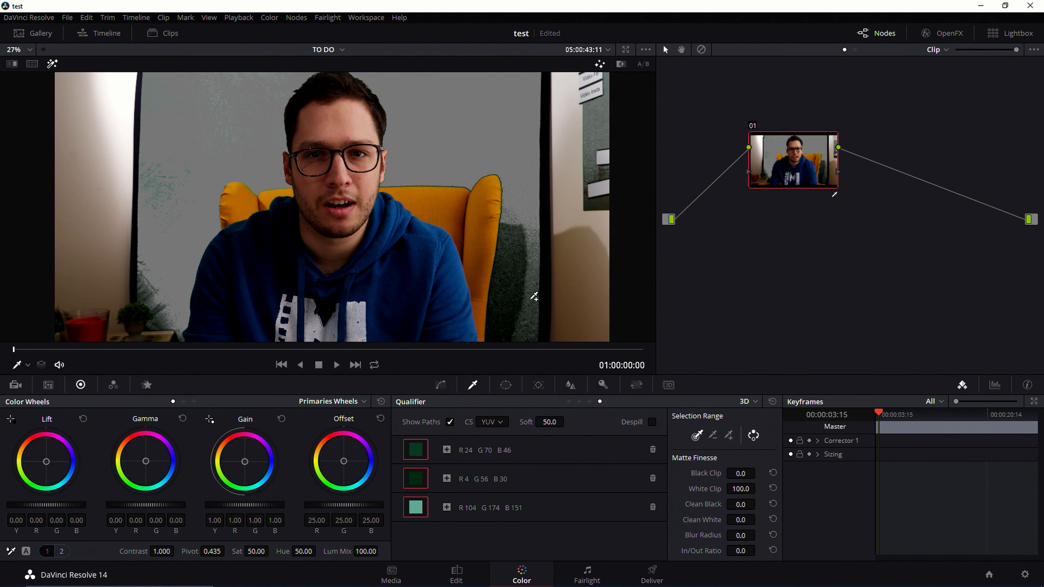
Add further 3D samples on the remaining green patches beside the head and in the dark lower corners of the backdrop
click(175, 178)
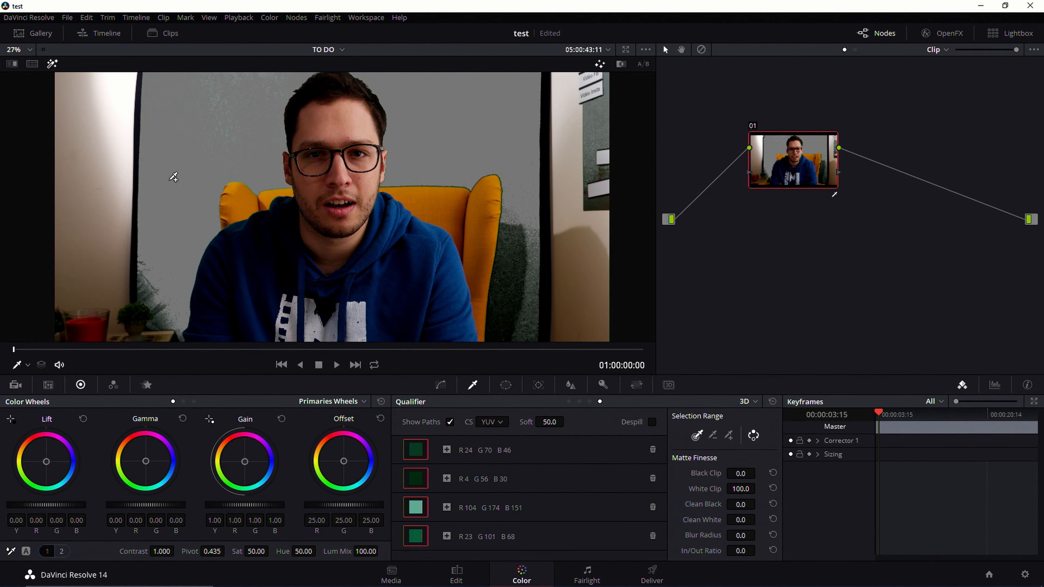
click(235, 91)
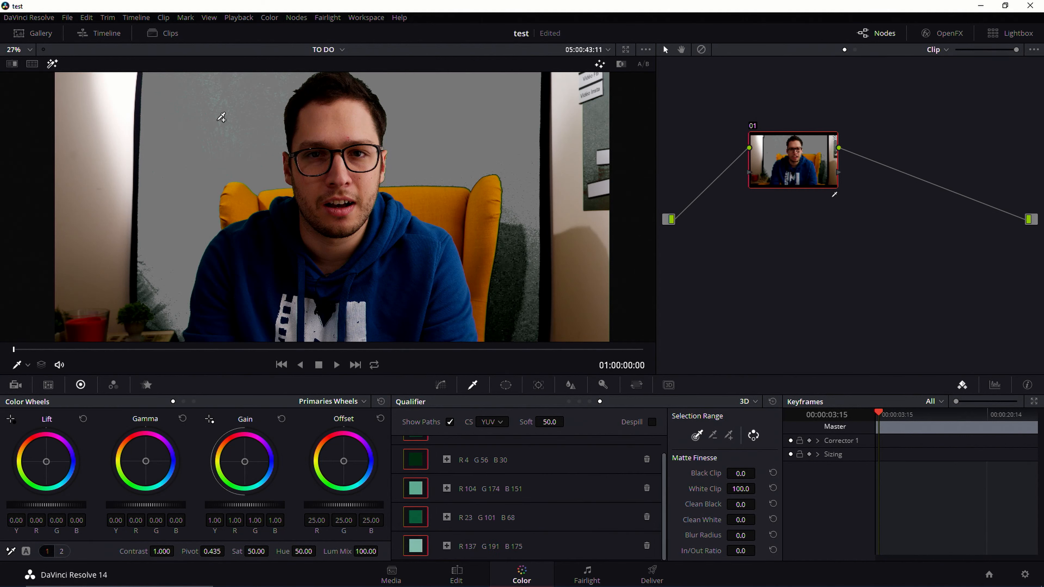
click(214, 91)
click(210, 78)
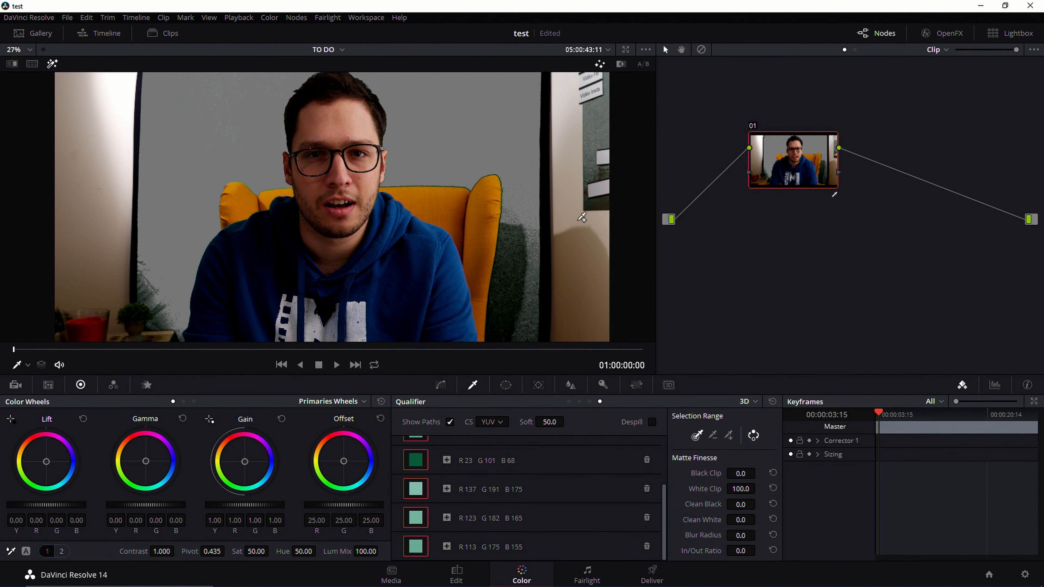
click(526, 308)
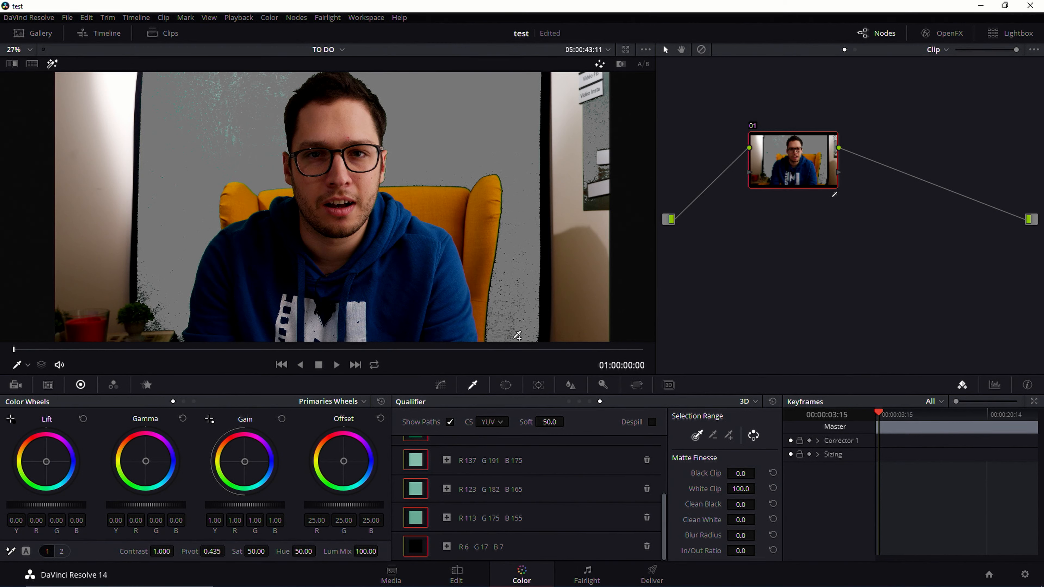
click(163, 310)
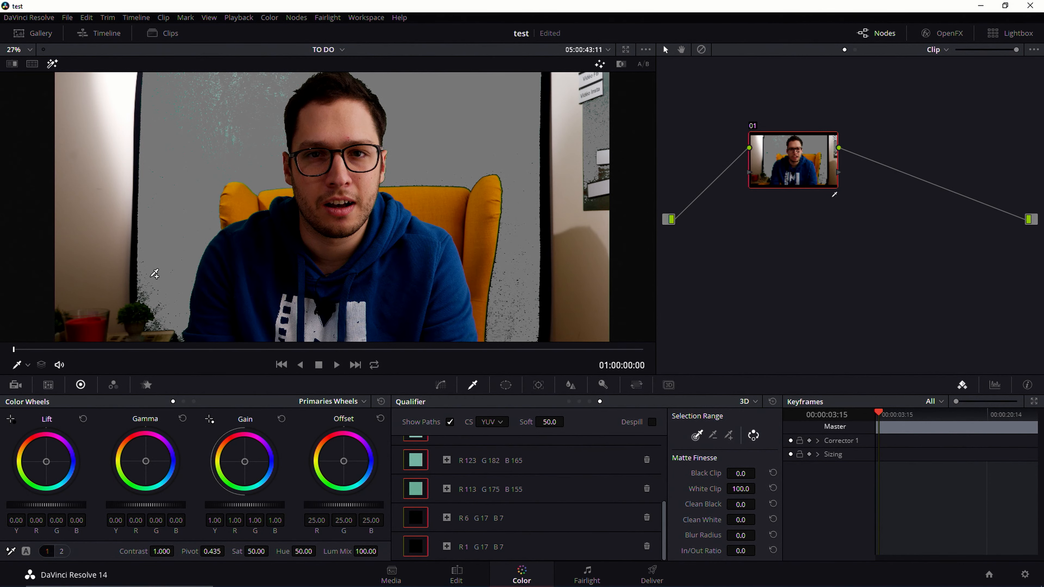
Add two 3D samples on the green fringe along the top edge of the yellow chair
scroll(457, 178, up, 10)
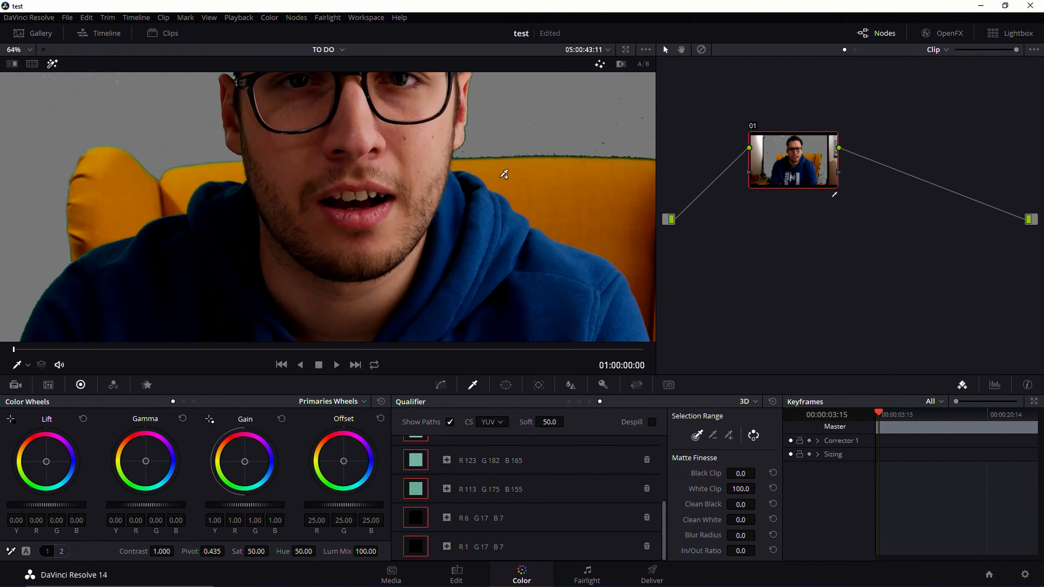
scroll(559, 178, up, 6)
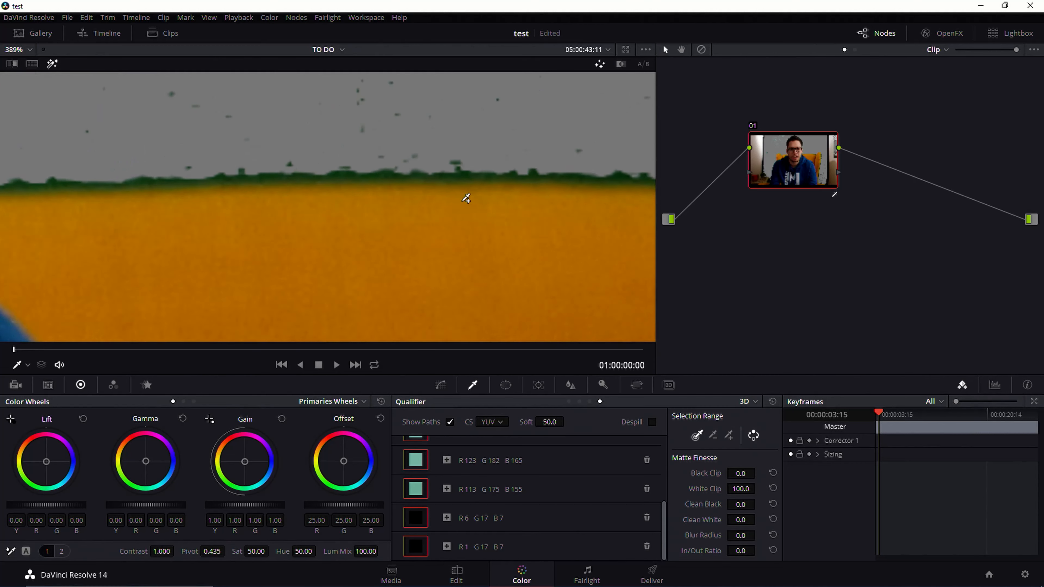
click(314, 242)
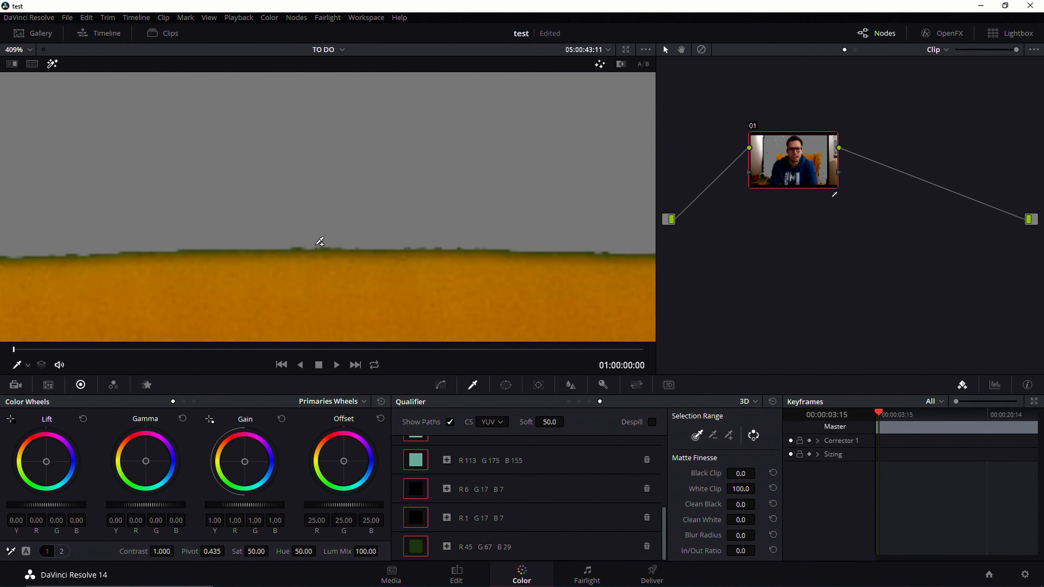
click(303, 246)
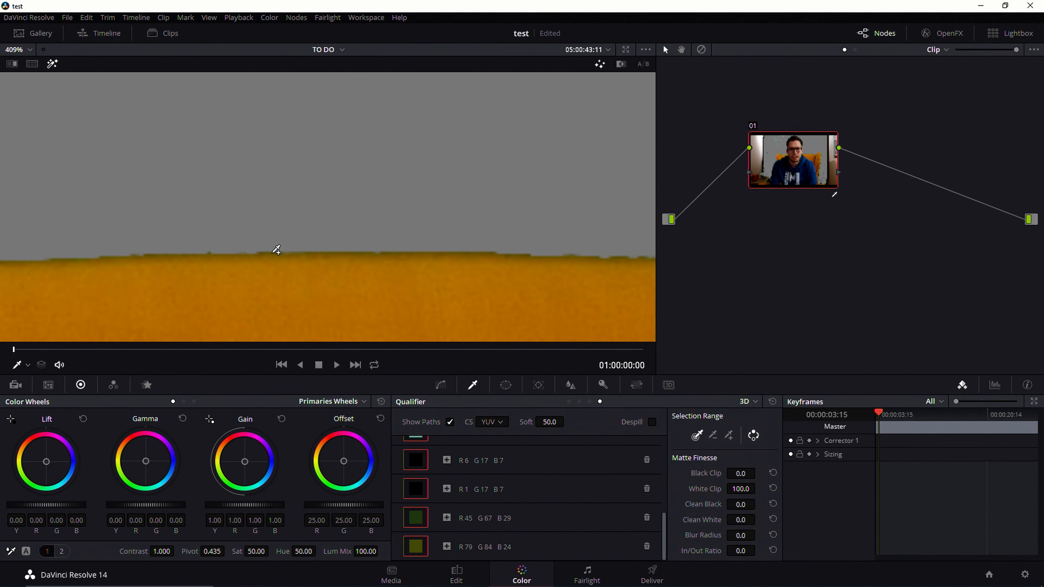
scroll(290, 240, down, 7)
scroll(326, 233, down, 3)
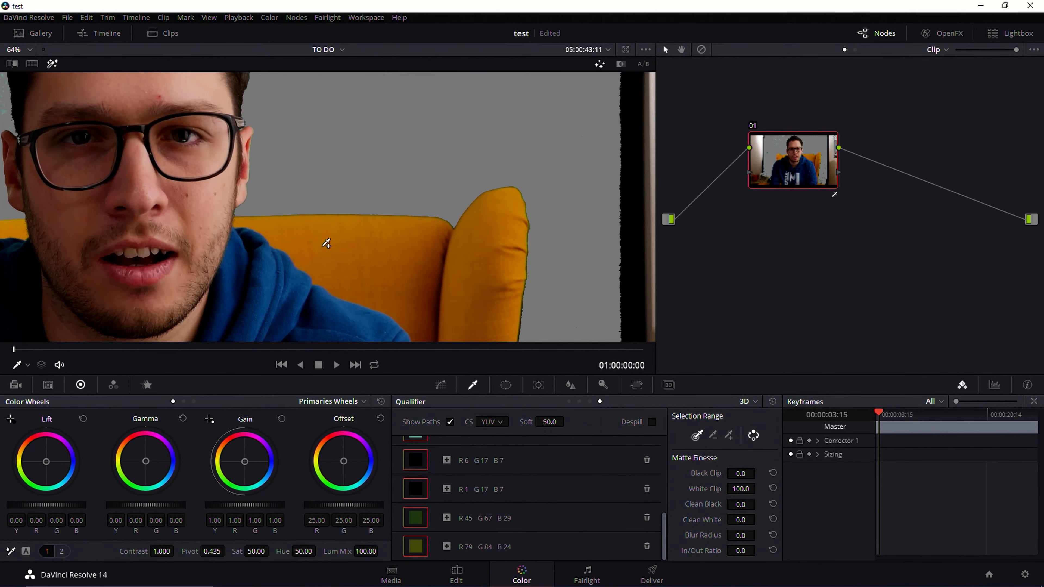
Clean up the matte edge around the chair by setting Clean Black to 33.7
scroll(350, 223, up, 8)
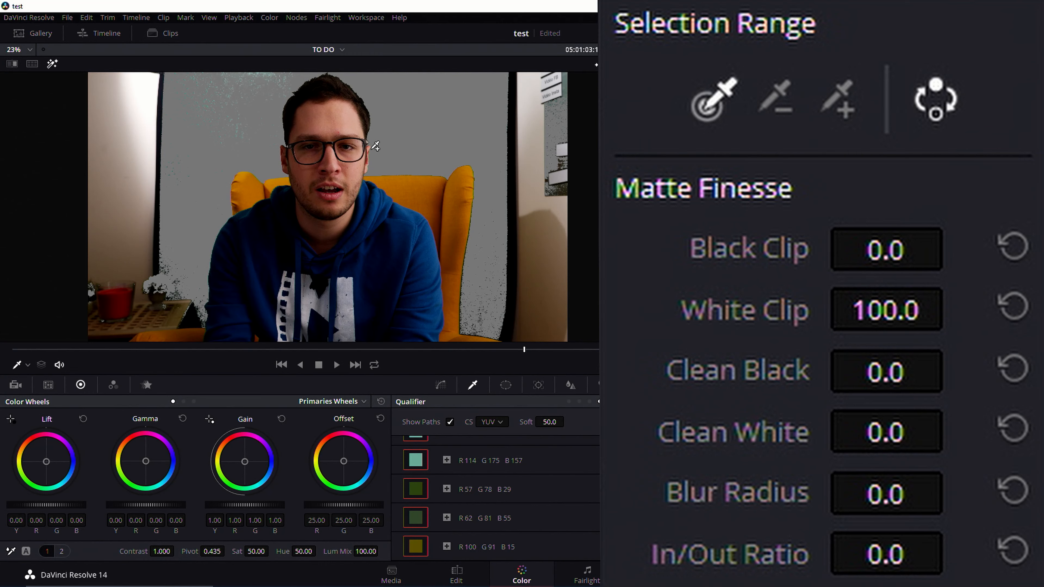
scroll(415, 173, up, 5)
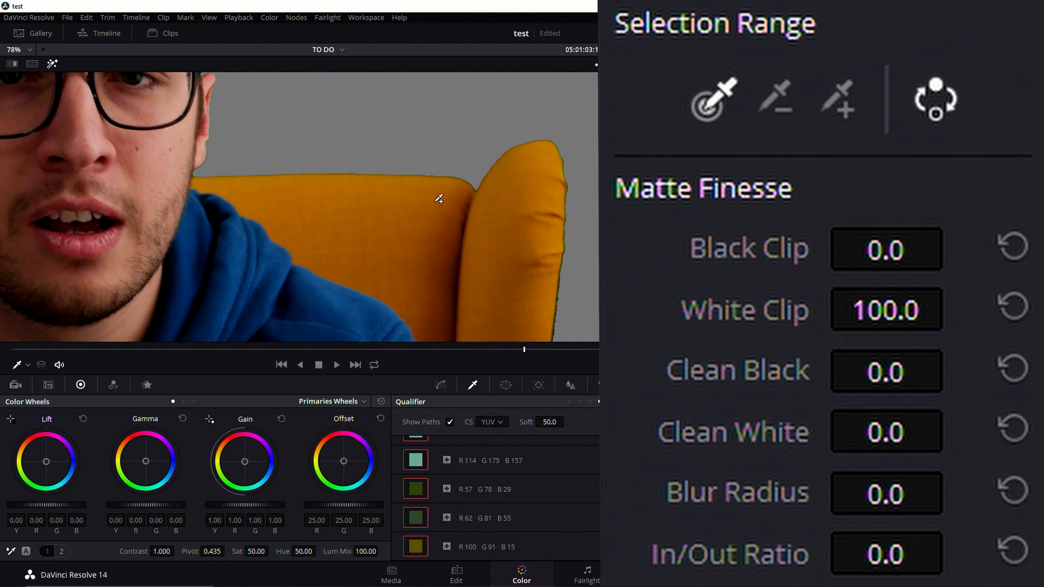
scroll(438, 198, down, 3)
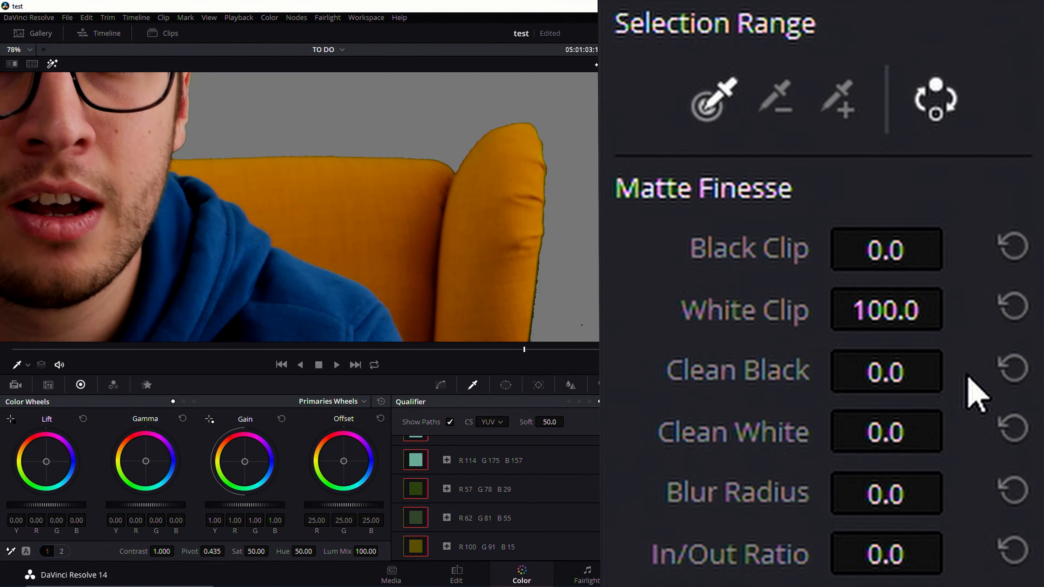
drag(870, 248, 955, 246)
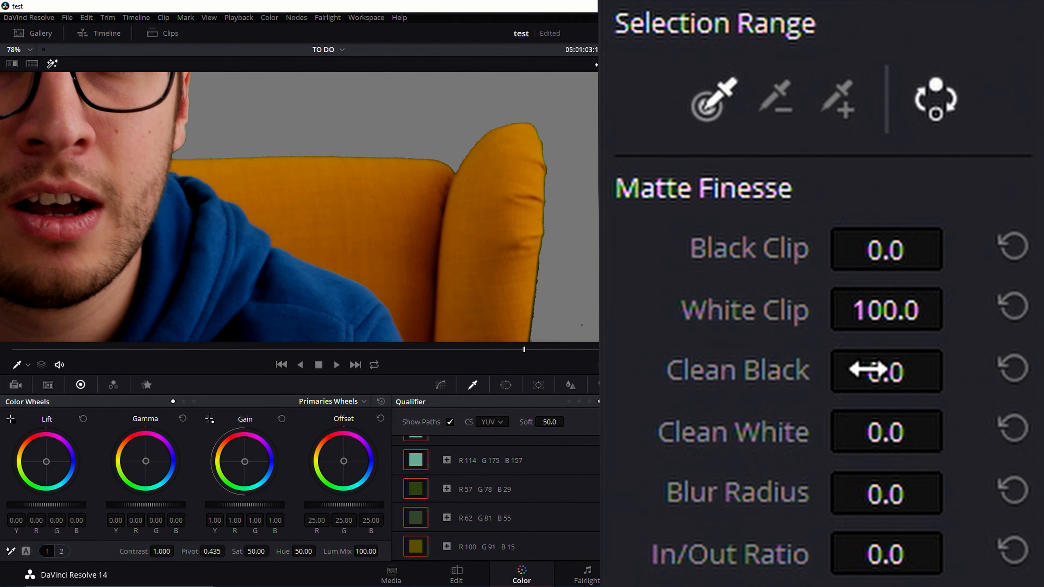
drag(885, 371, 920, 371)
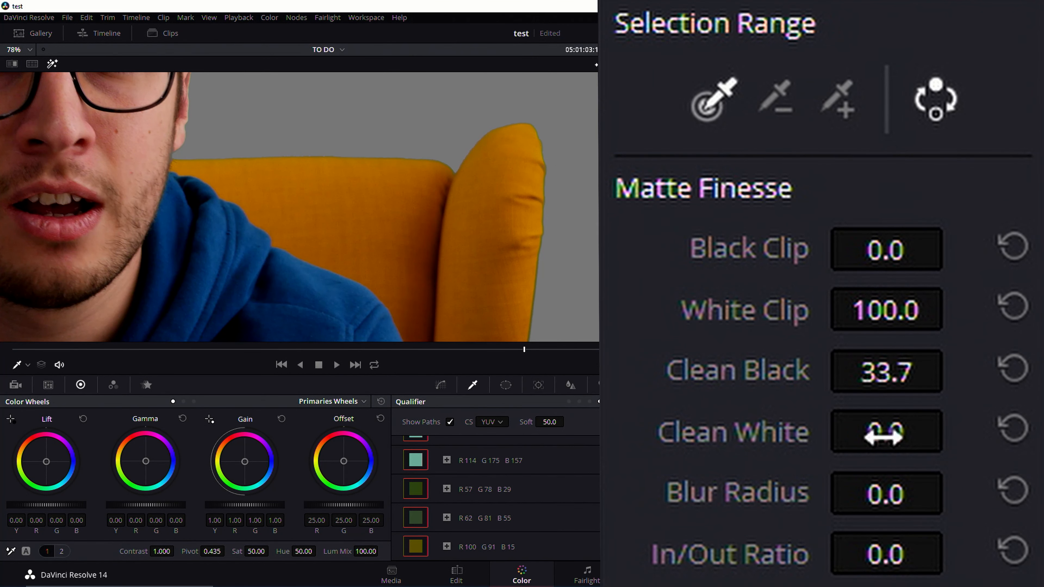
Clean the remaining specks out of the keyed backdrop by setting Clean White to 11.3
scroll(338, 251, down, 5)
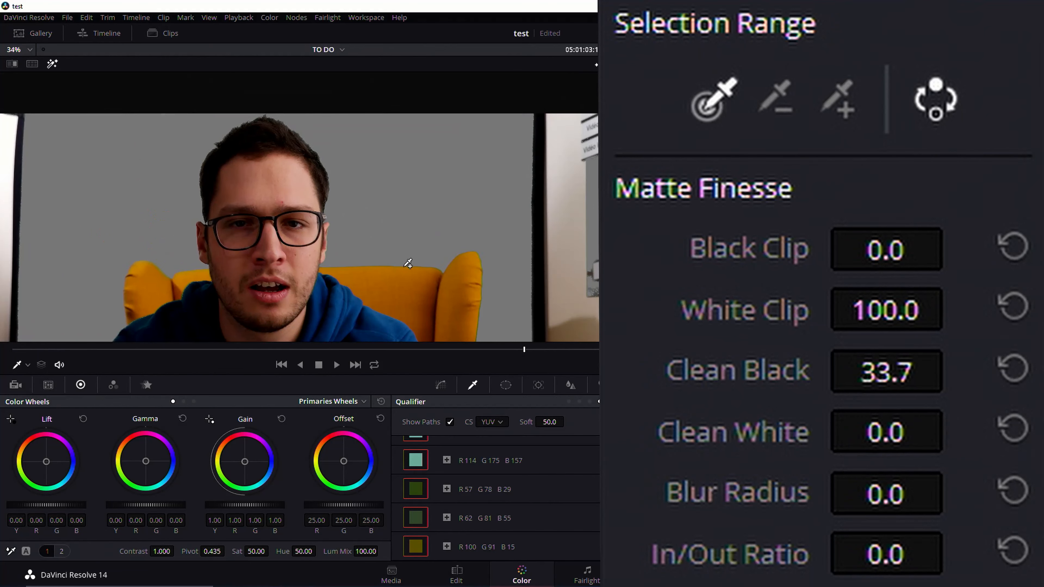
key(shift+z)
drag(955, 428, 956, 428)
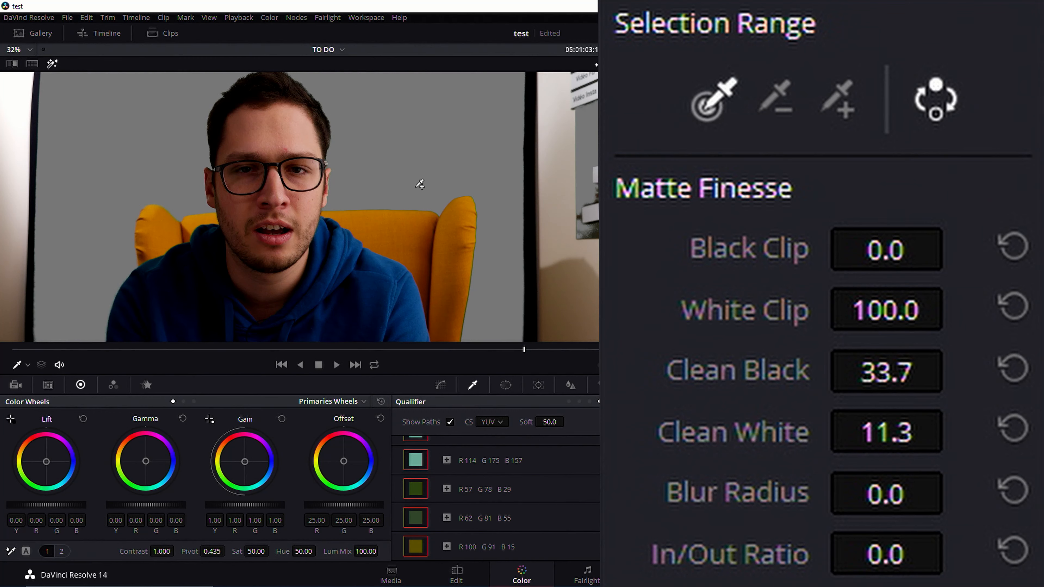
Soften the matte edge around the hair by setting Blur Radius to 12.4
scroll(350, 137, down, 3)
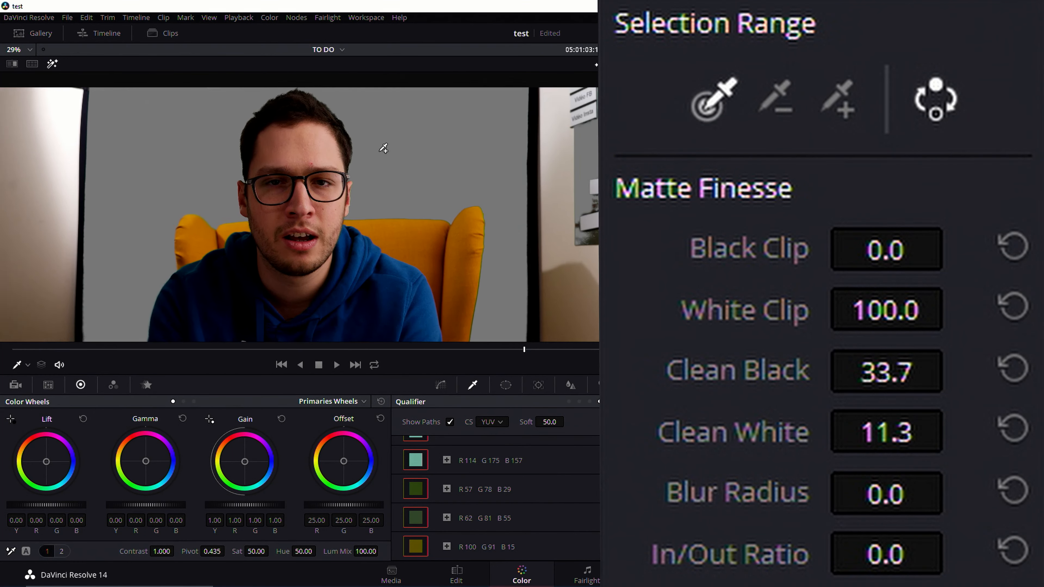
scroll(350, 173, up, 10)
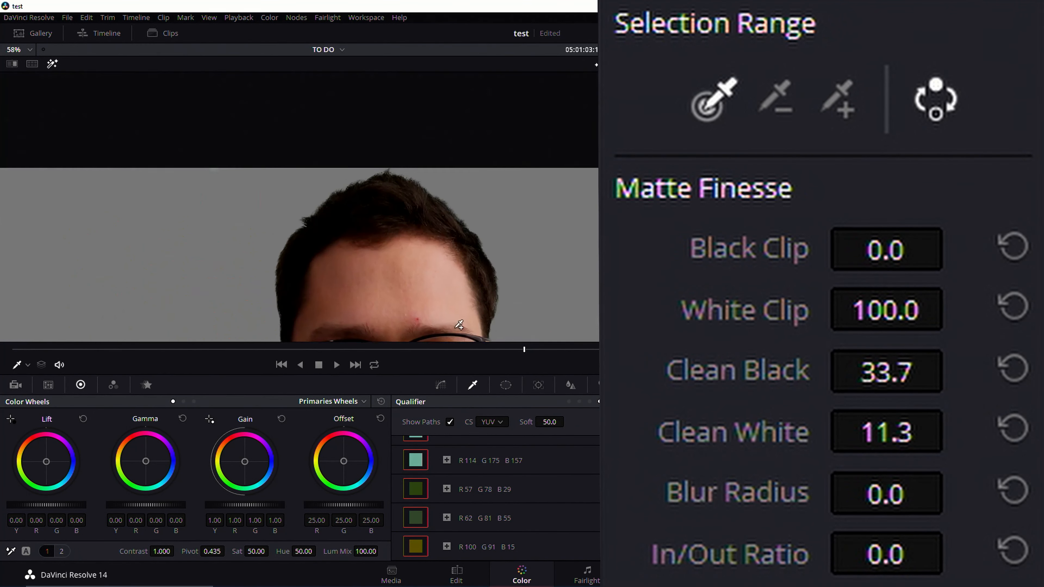
scroll(459, 193, up, 2)
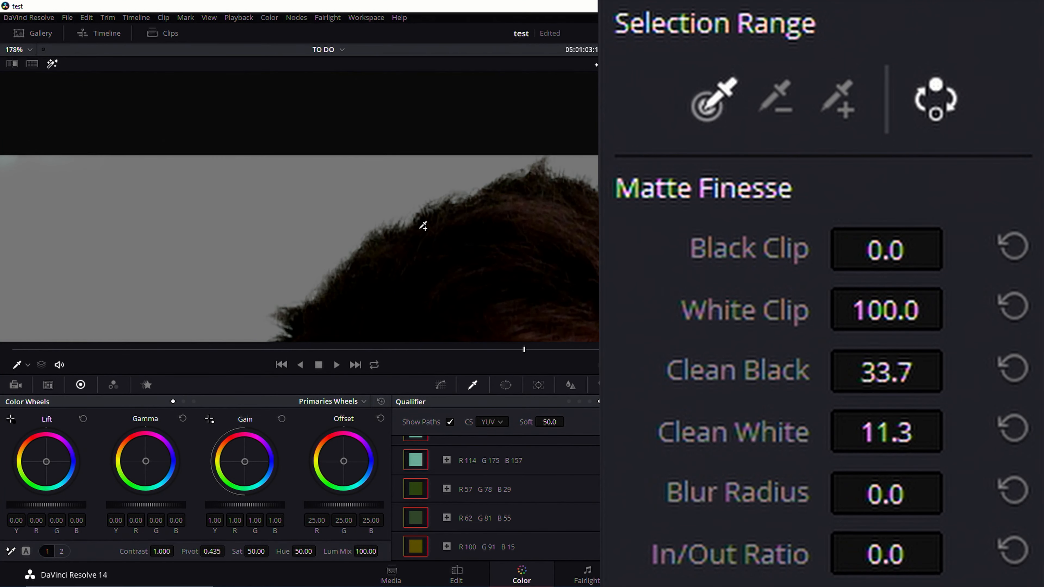
scroll(439, 222, down, 8)
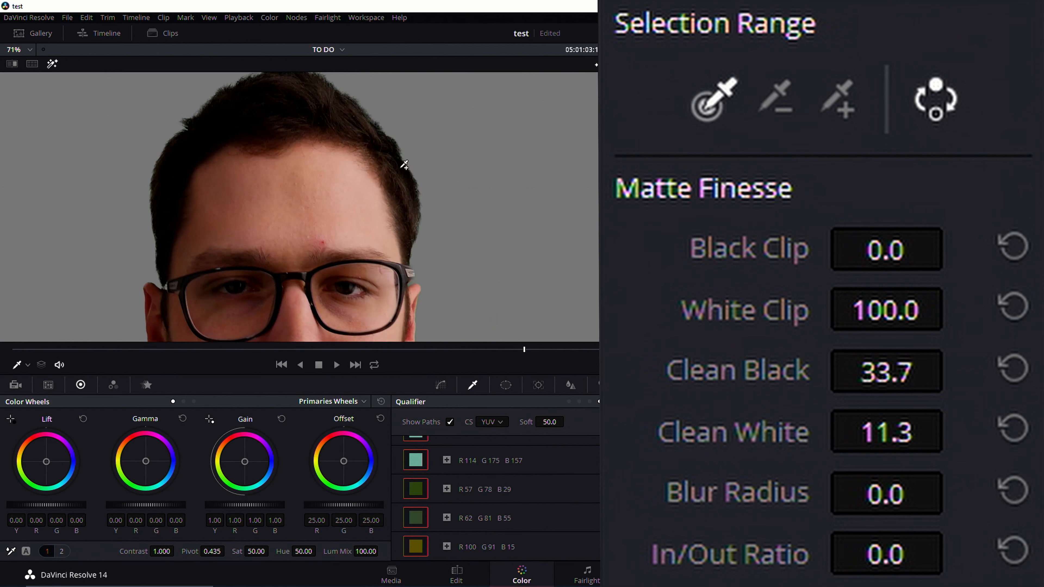
drag(839, 494, 956, 489)
Tighten the matte against the green fringe along the chair's edge by setting In/Out Ratio to -58.6
scroll(365, 217, down, 5)
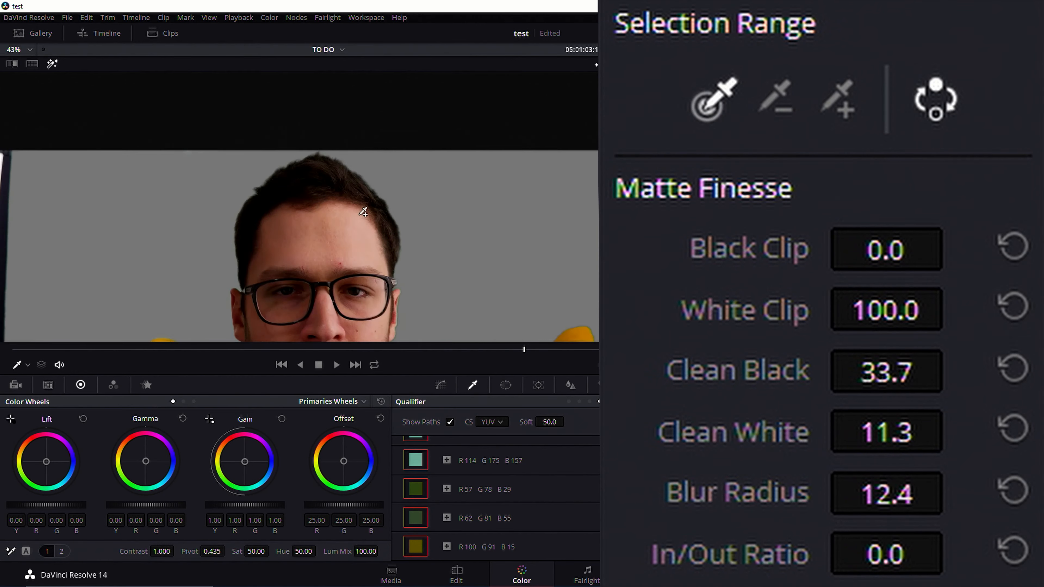
scroll(398, 190, down, 2)
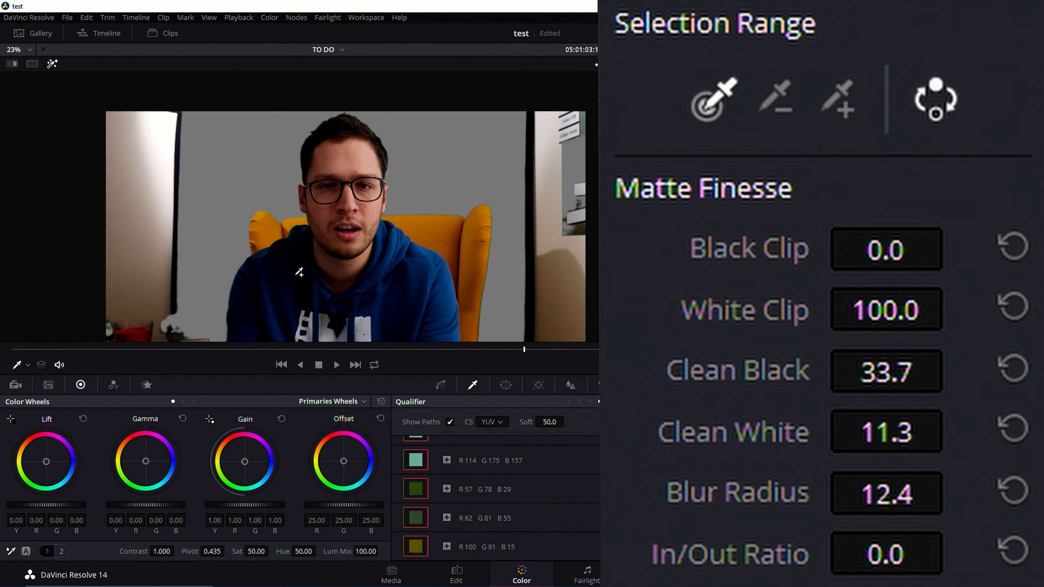
scroll(443, 219, up, 1)
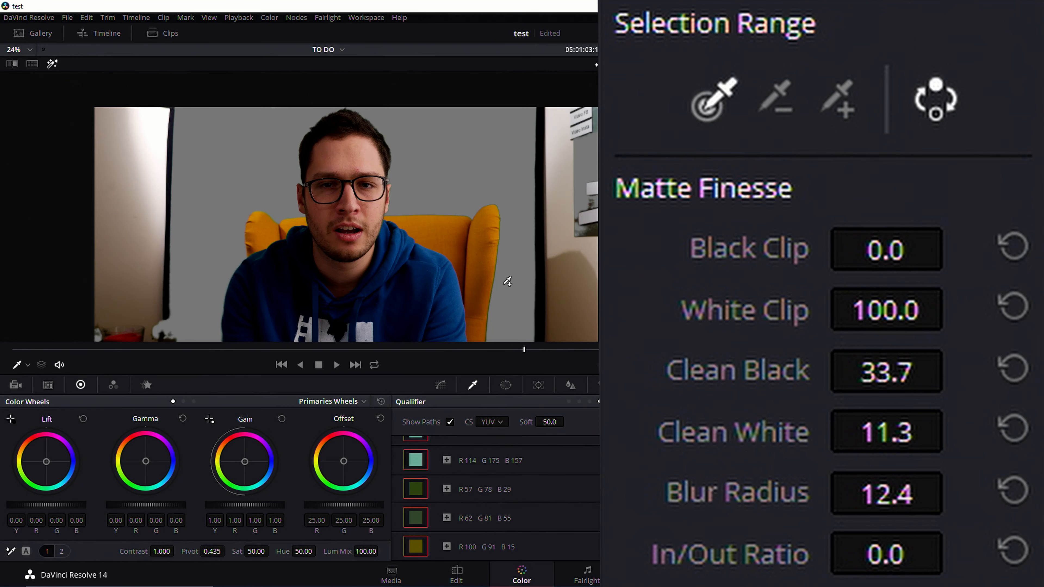
scroll(507, 281, up, 4)
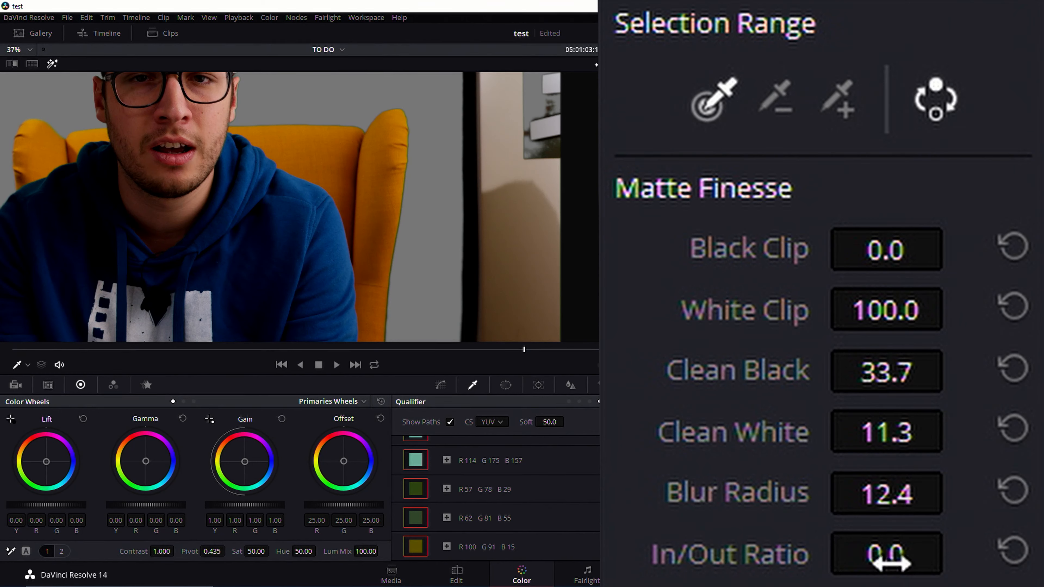
drag(885, 552, 820, 553)
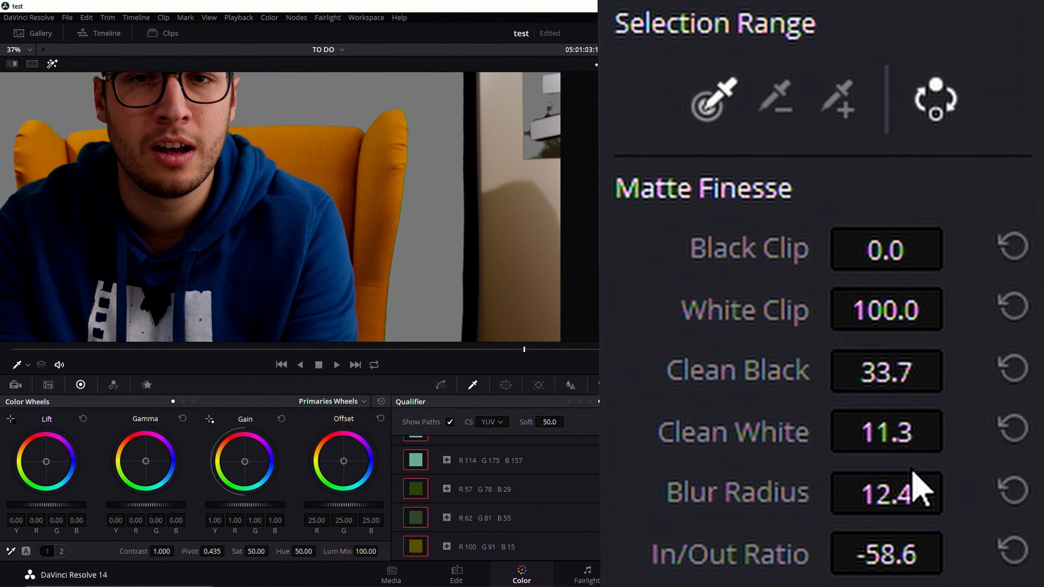
Fit the whole frame in the viewer and play the keyed shot full screen to check the matte in motion
scroll(134, 146, down, 3)
drag(175, 140, 215, 227)
scroll(302, 250, up, 1)
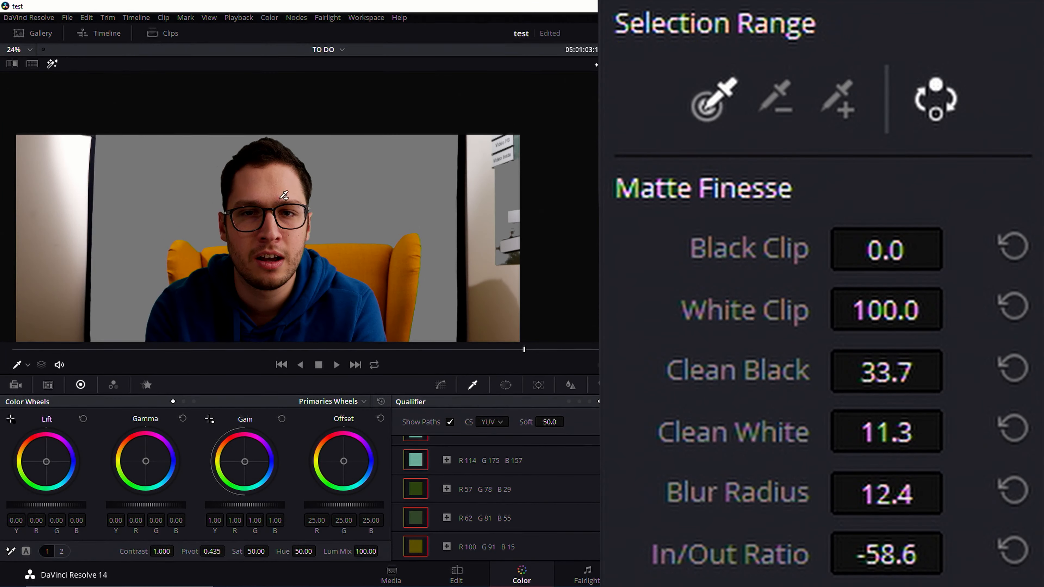
scroll(249, 294, up, 1)
drag(251, 292, 263, 218)
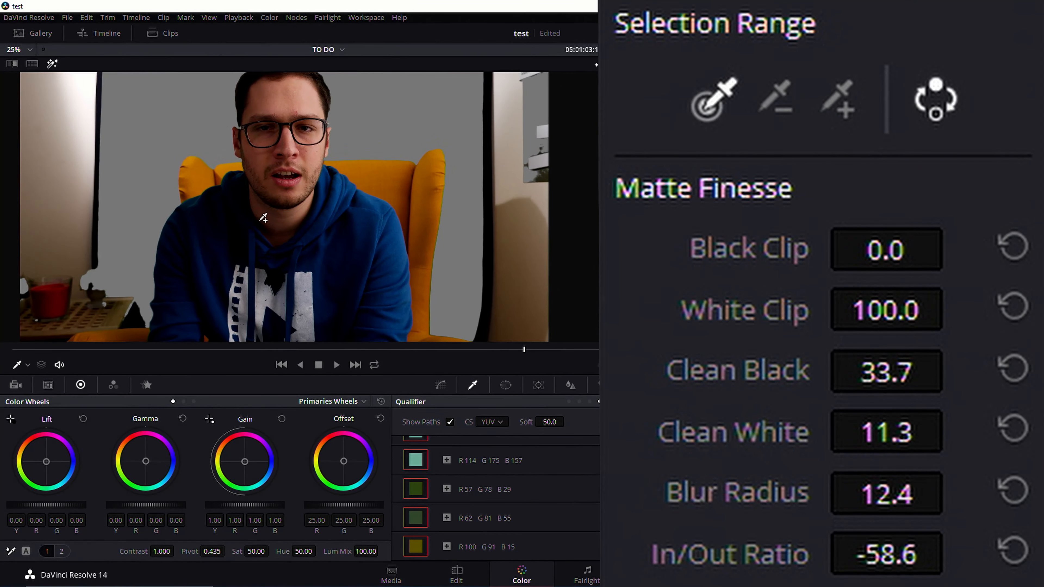
click(29, 50)
click(35, 64)
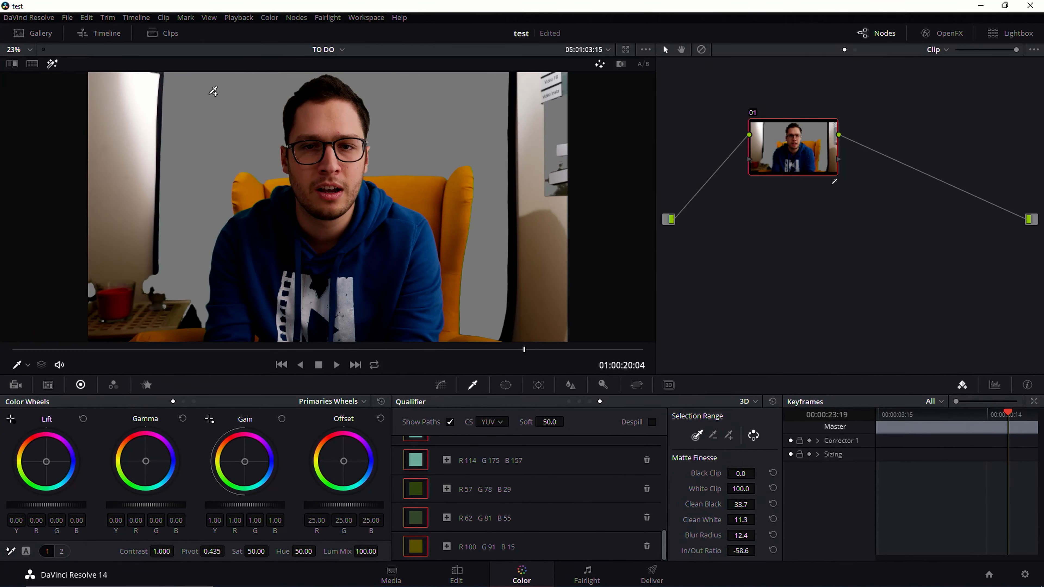
key(ctrl+f)
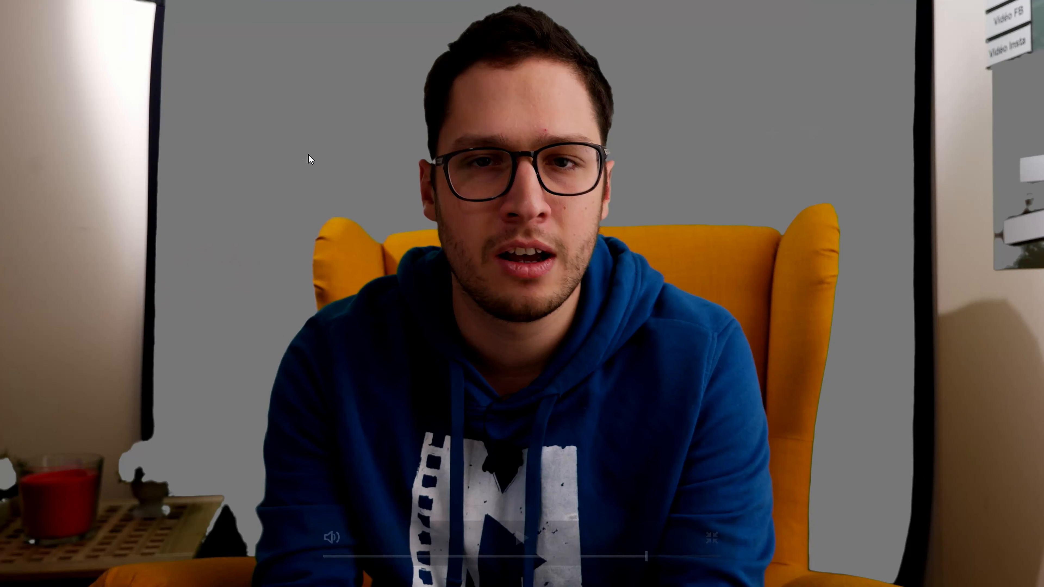
key(space)
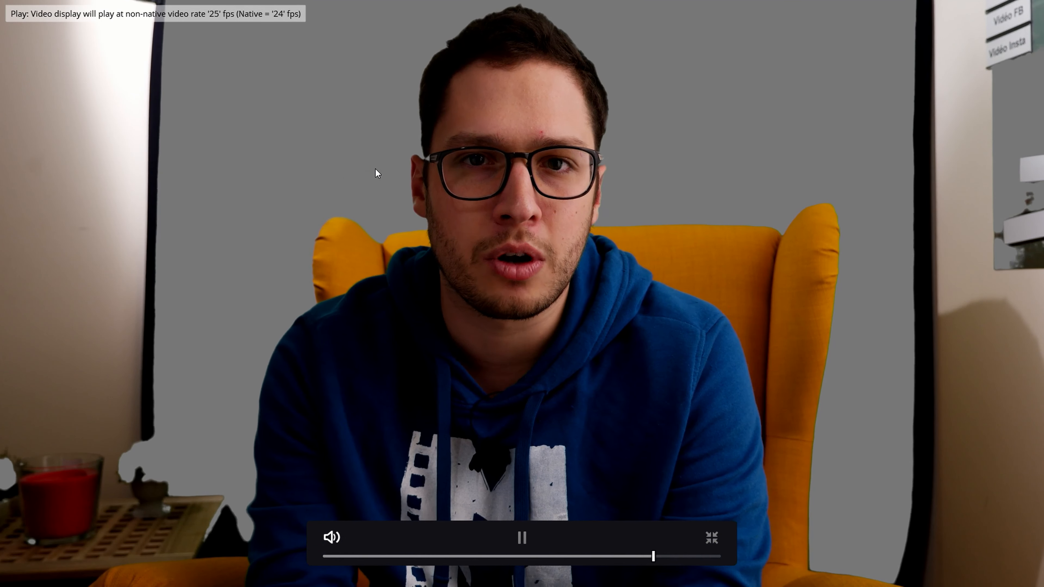
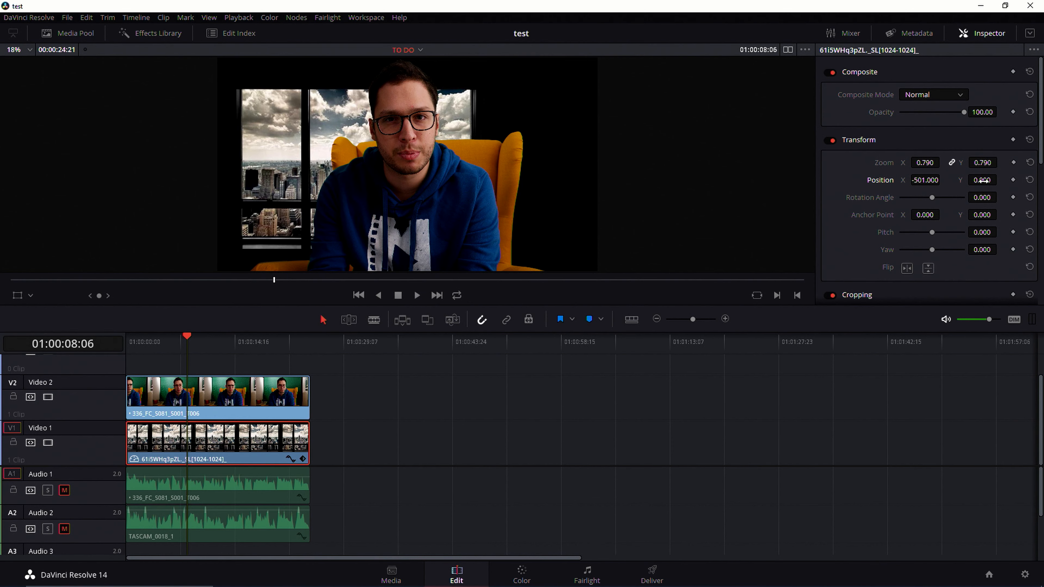
Set the window background image's Position Y to 211, and open the talking-head clip on Video 2 for color grading
drag(982, 180, 1000, 180)
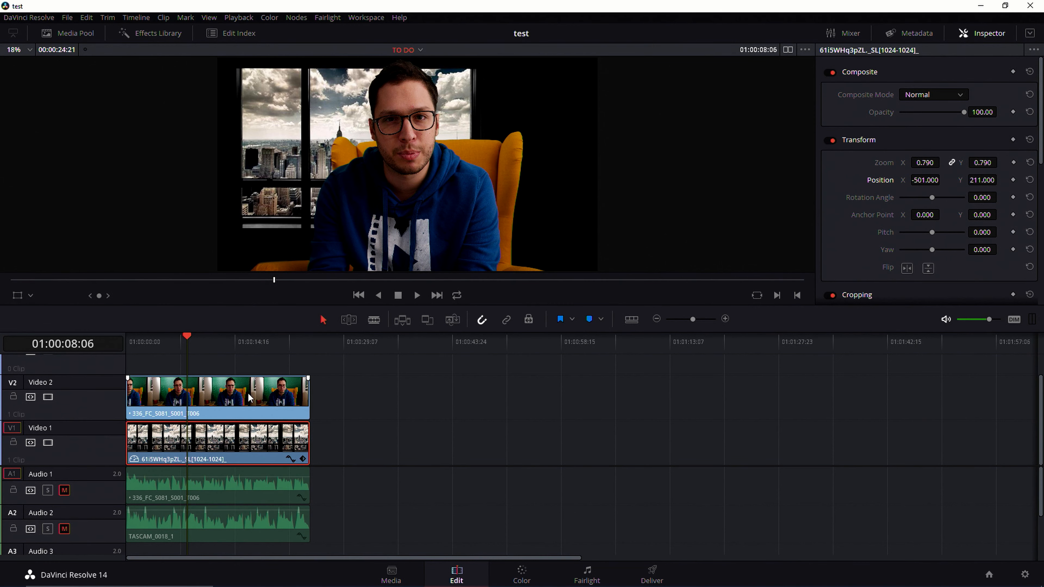
click(248, 399)
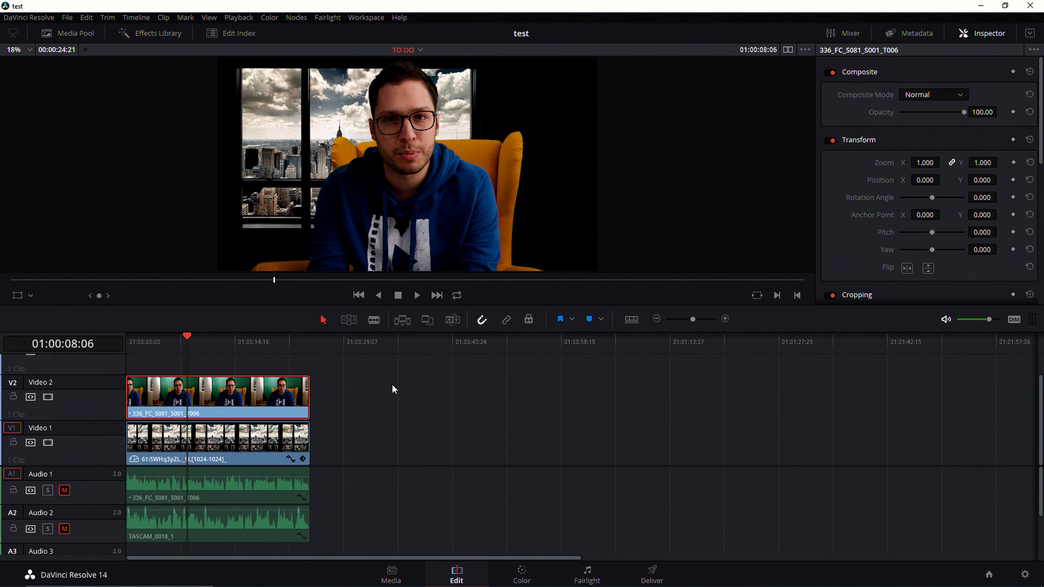
click(530, 575)
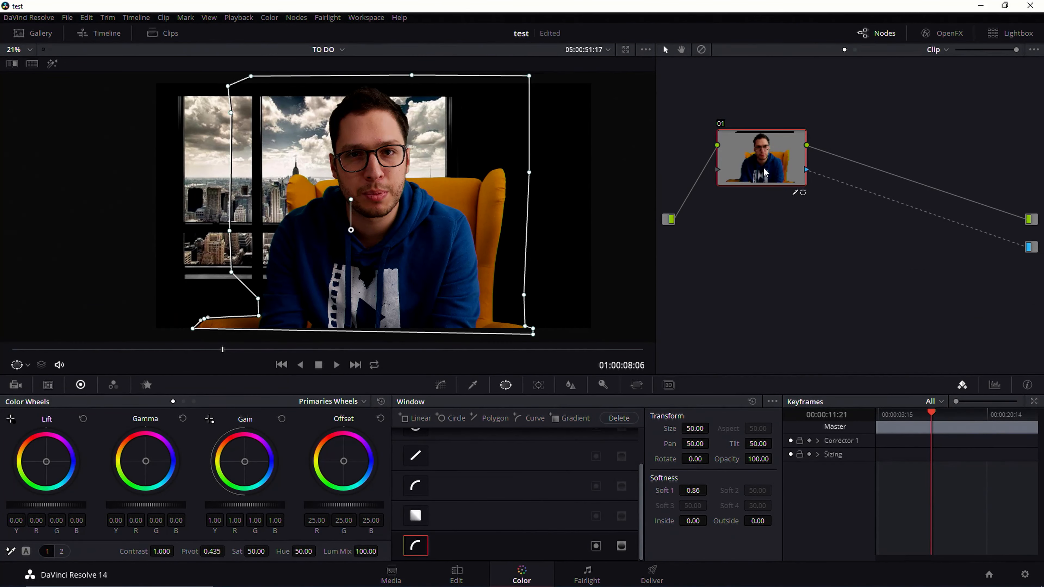
Add a parallel node to keyed node 01, and move the Parallel Mixer down between the nodes and the output
mouse_move(764, 172)
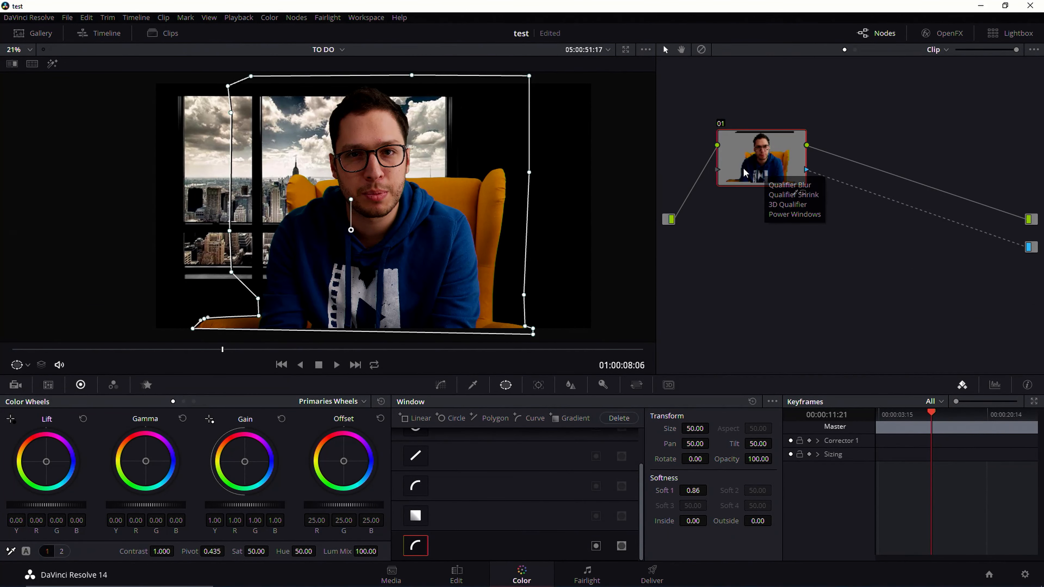
drag(760, 158, 770, 149)
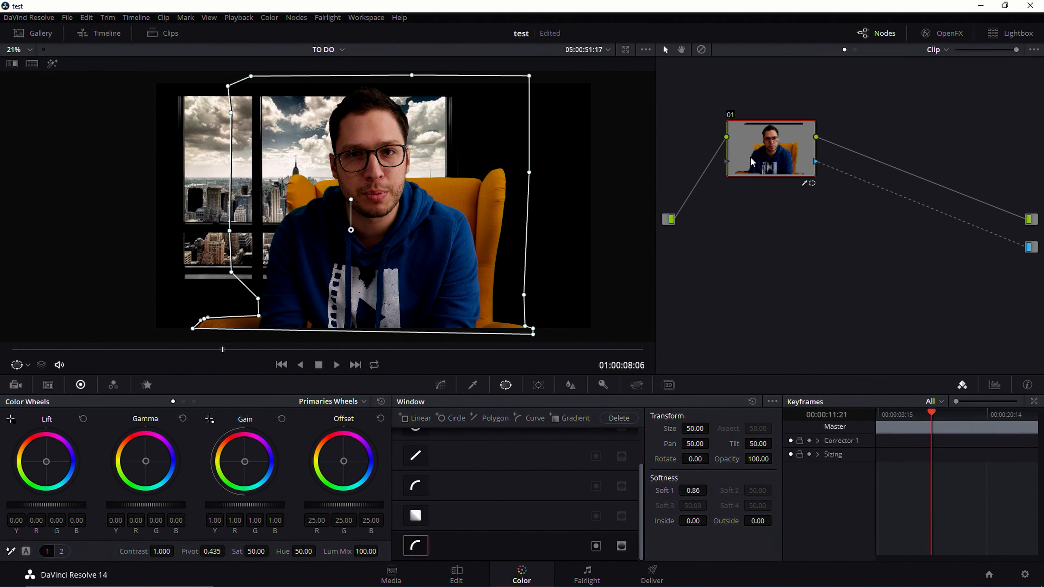
mouse_move(780, 157)
right_click(776, 142)
mouse_move(802, 174)
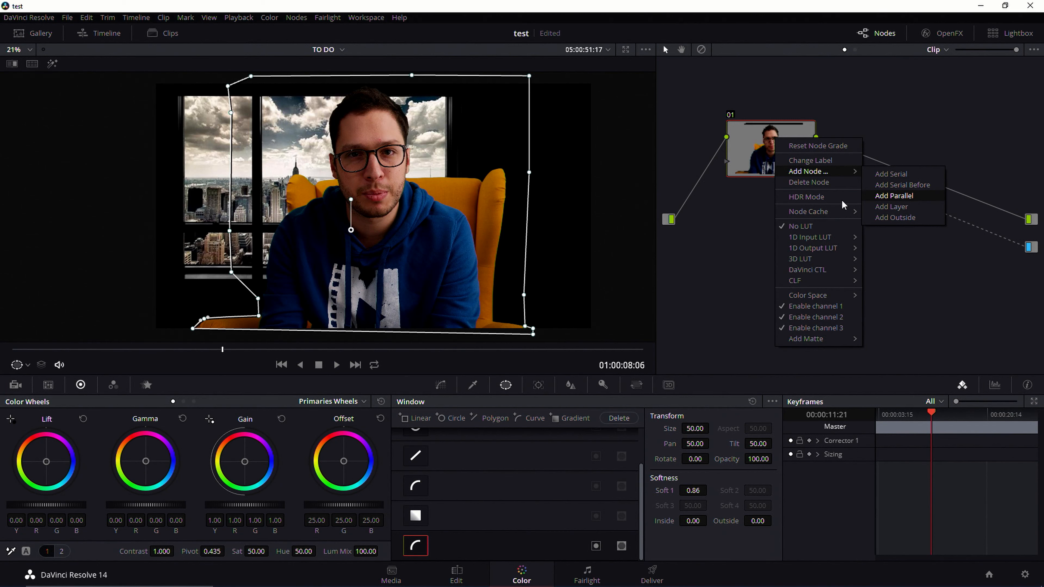
click(731, 228)
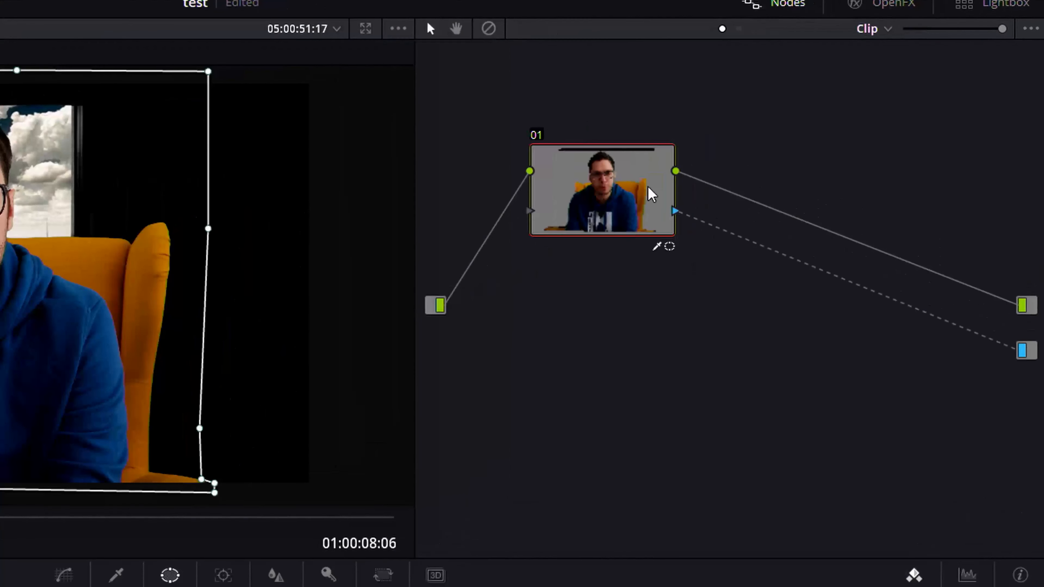
right_click(587, 200)
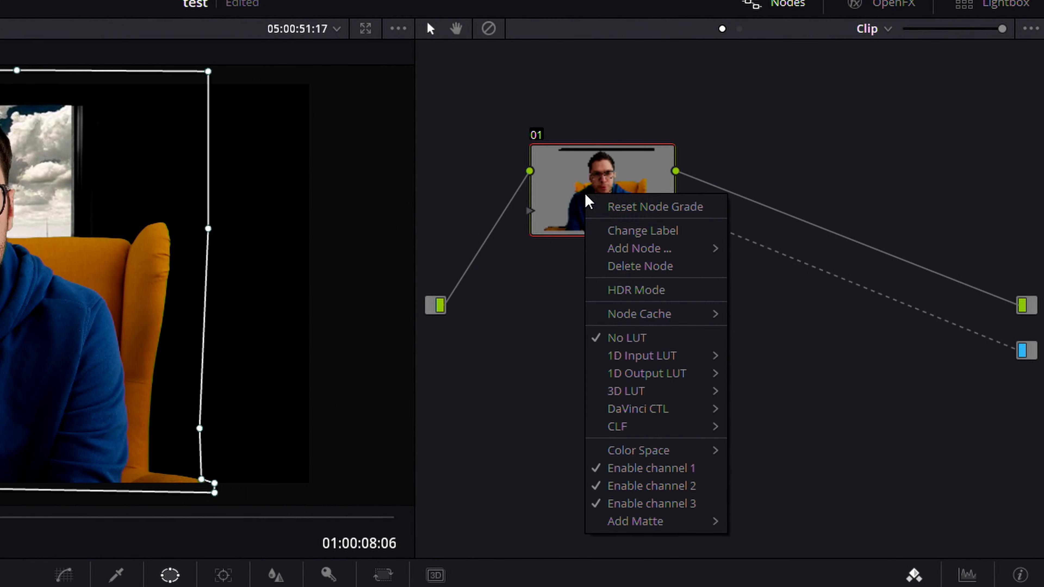
mouse_move(657, 248)
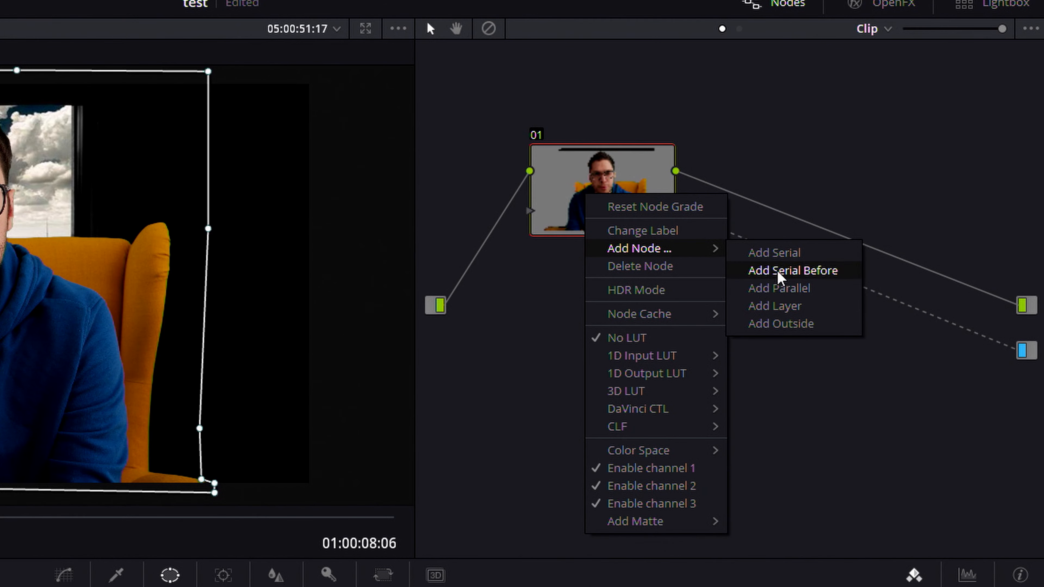
click(794, 292)
drag(729, 195, 764, 282)
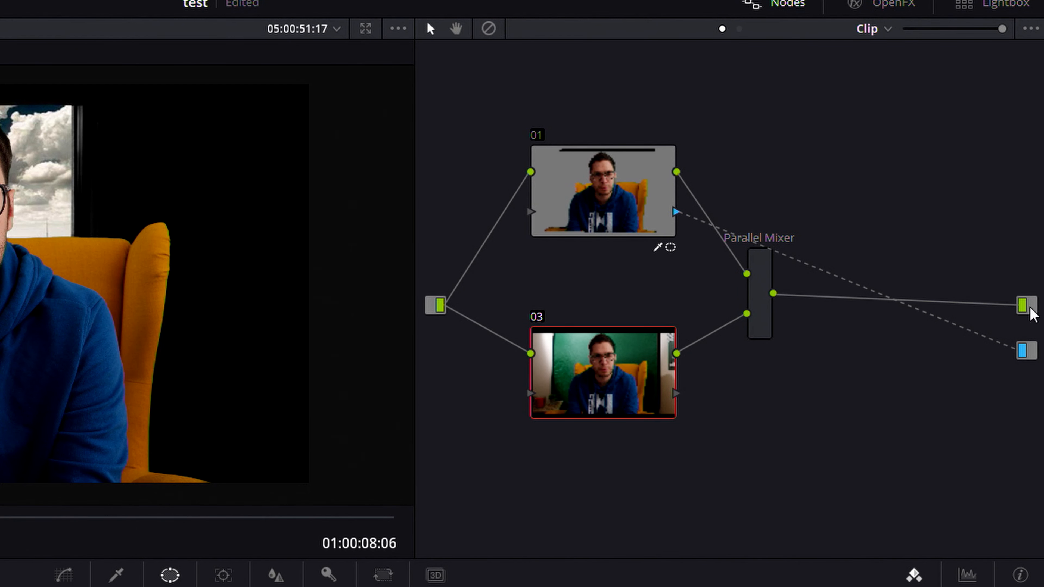
Rearrange the node graph with node 03 beneath node 01 and the Parallel Mixer farther toward the output
drag(636, 399, 635, 367)
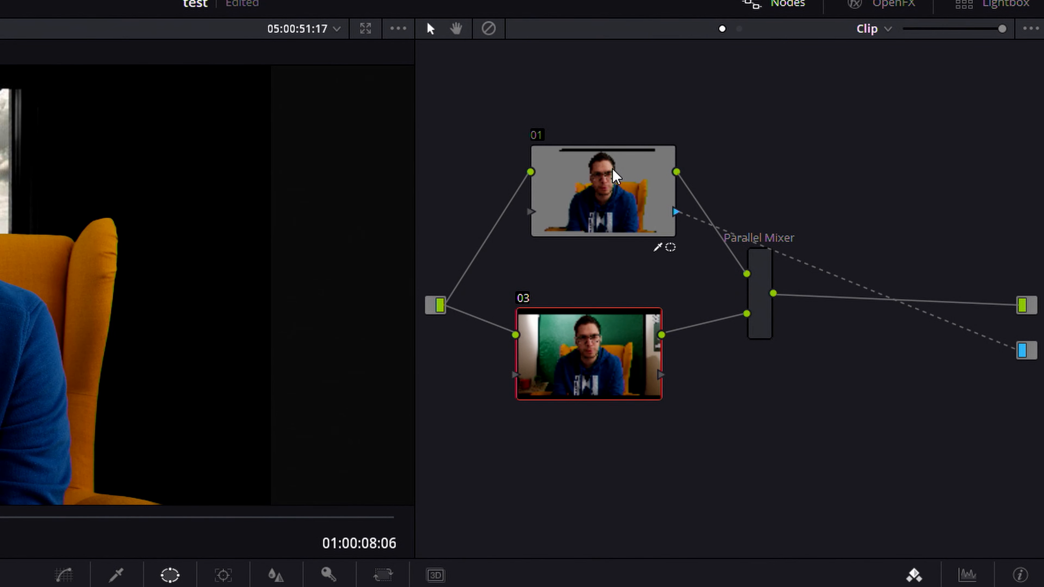
drag(602, 380, 586, 364)
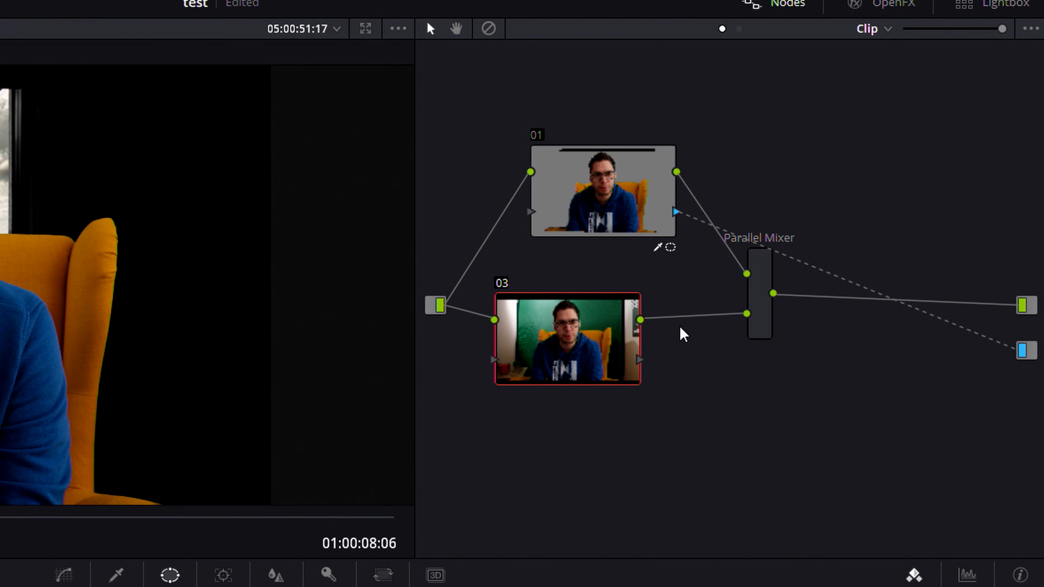
drag(568, 341, 584, 336)
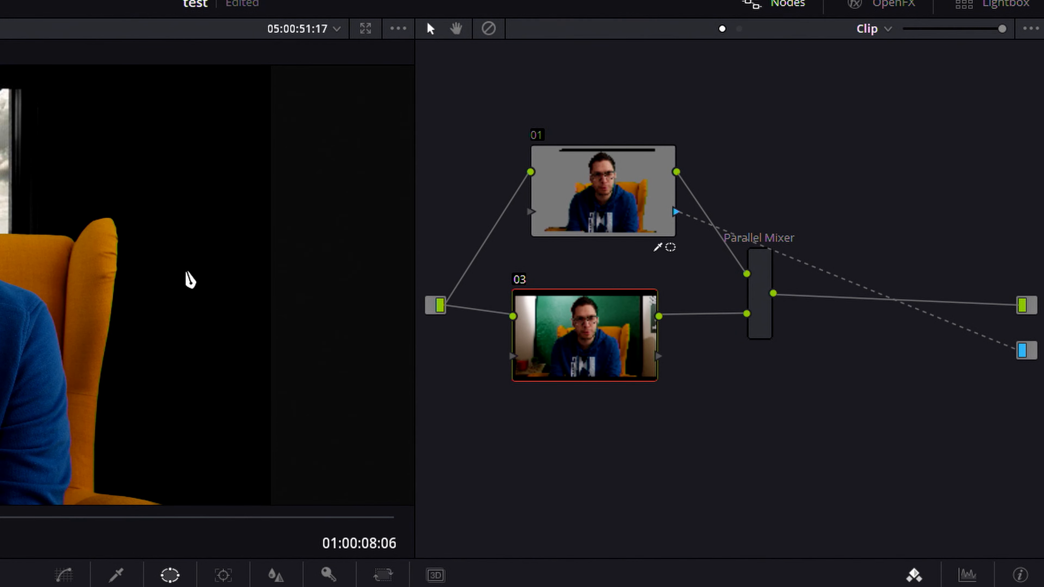
drag(613, 208, 563, 203)
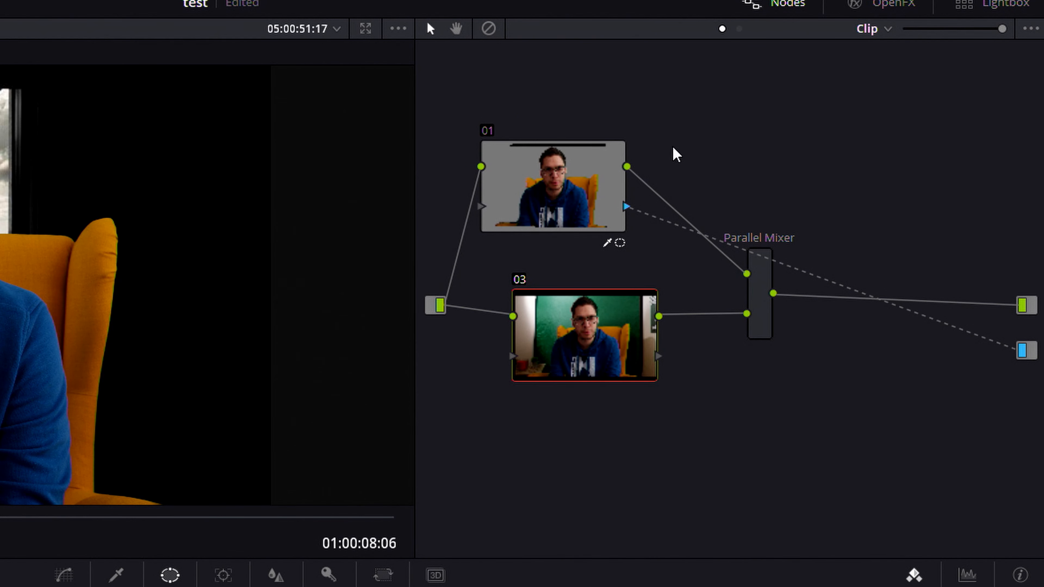
drag(765, 289, 808, 257)
drag(575, 341, 548, 355)
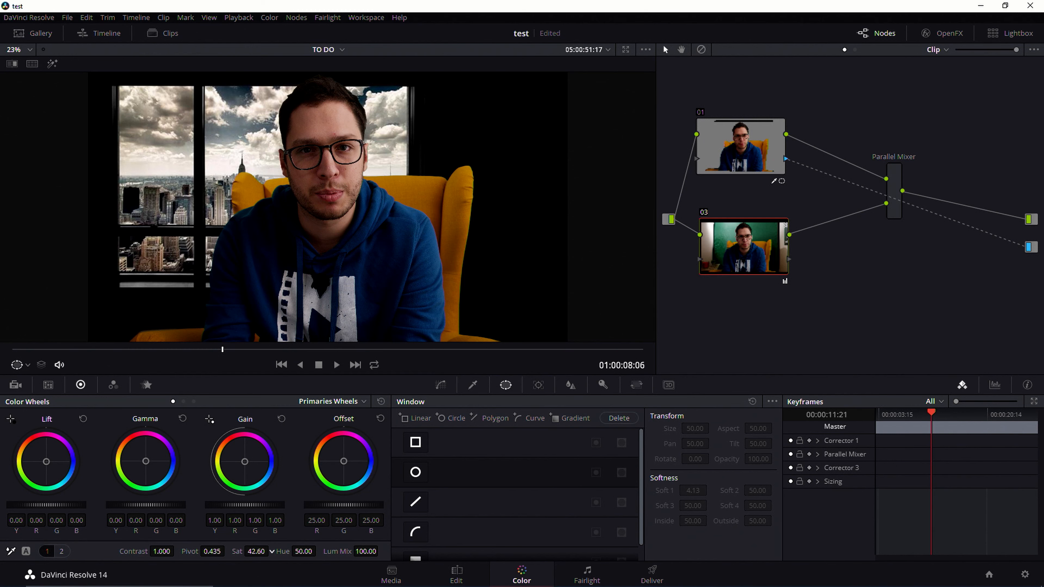
Adjust the overall Gain on parallel node 03, and toggle the node off and on to compare the grade
drag(251, 508, 251, 508)
key(ctrl+d)
key(ctrl+d)
key(ctrl+d)
key(ctrl+d)
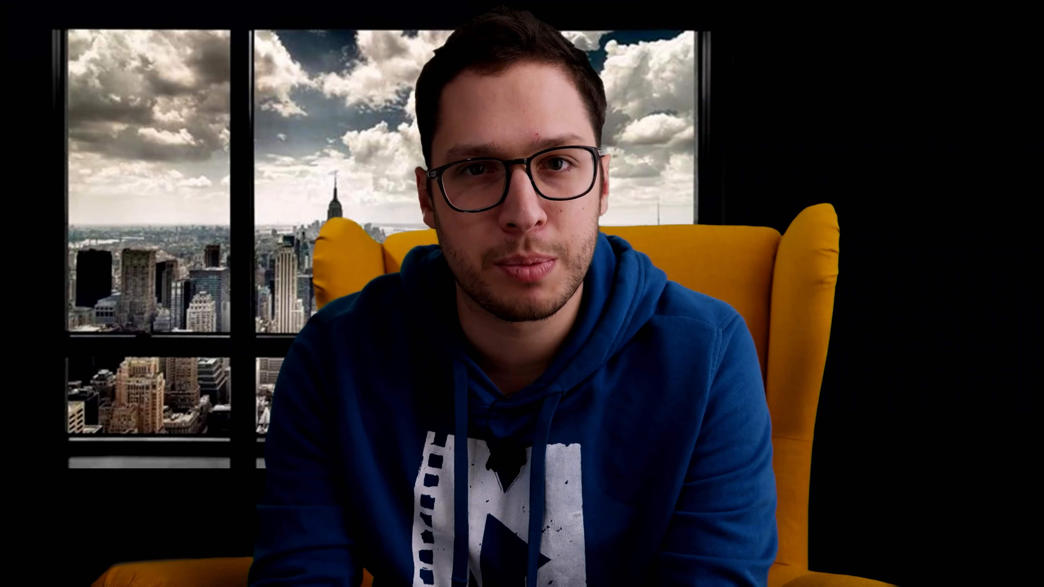
Play the graded composite full screen over the city window background, and pause it
key(space)
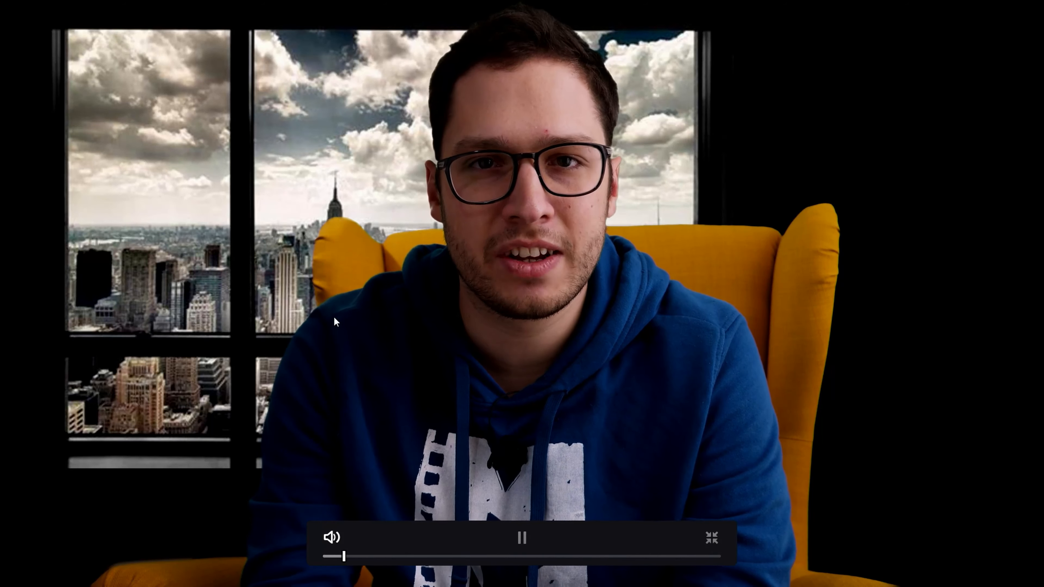
key(space)
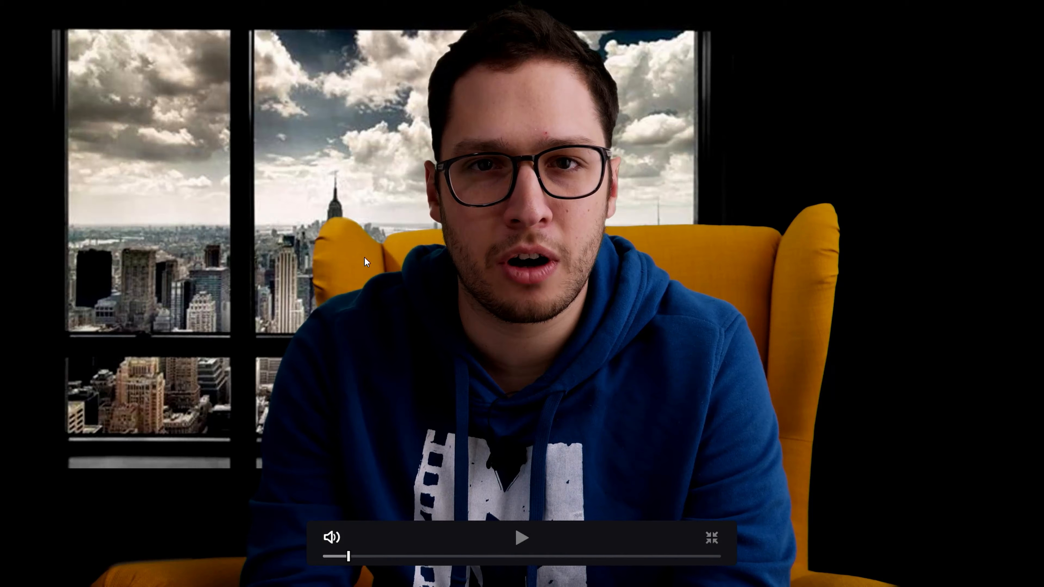
Leave the full-screen view and apply the ResolveFX Box Blur filter to the city-window image clip on Video 1 in the edit timeline
key(Escape)
click(458, 575)
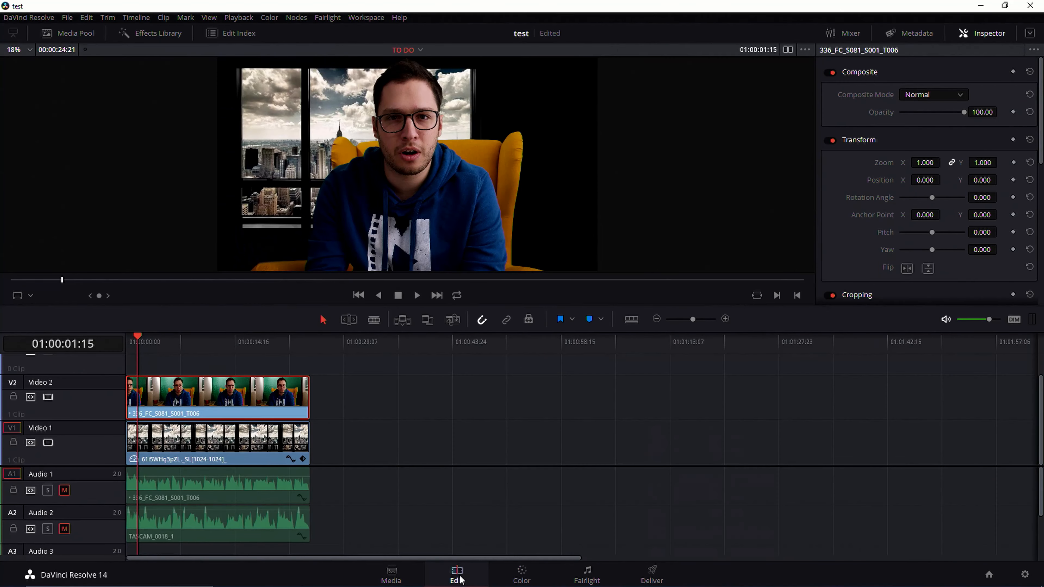
click(244, 436)
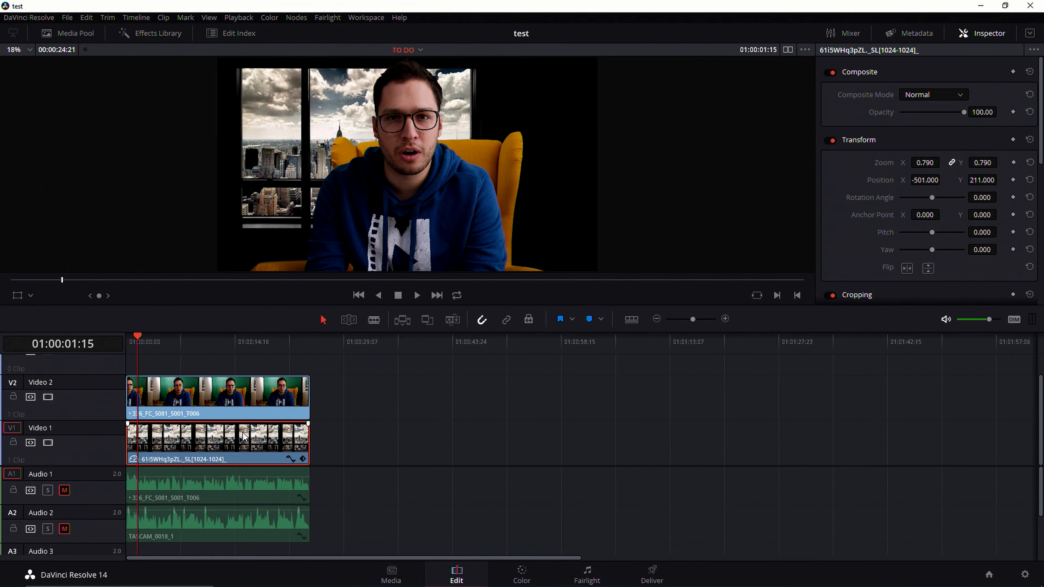
click(140, 35)
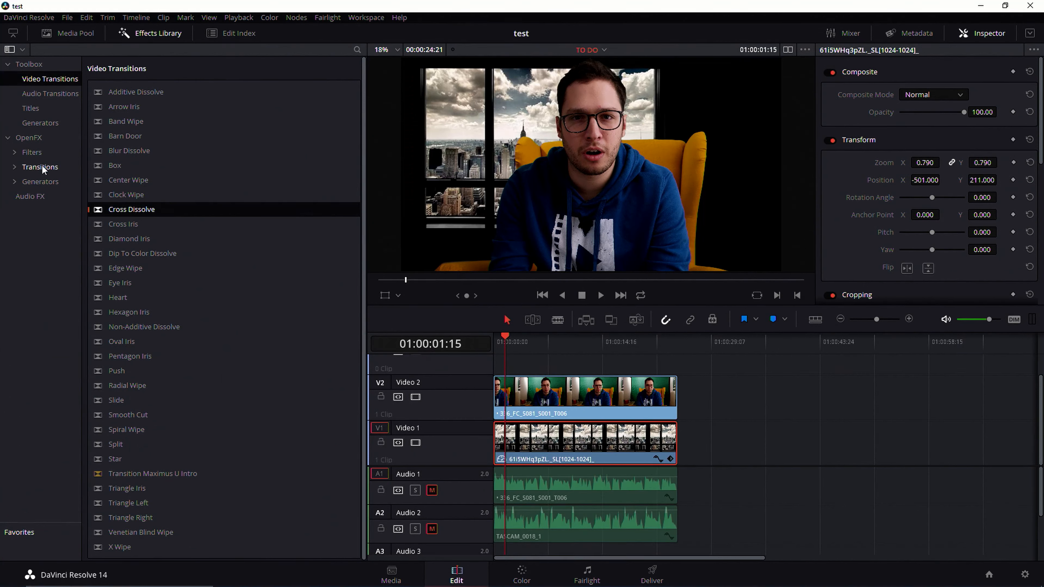
click(41, 153)
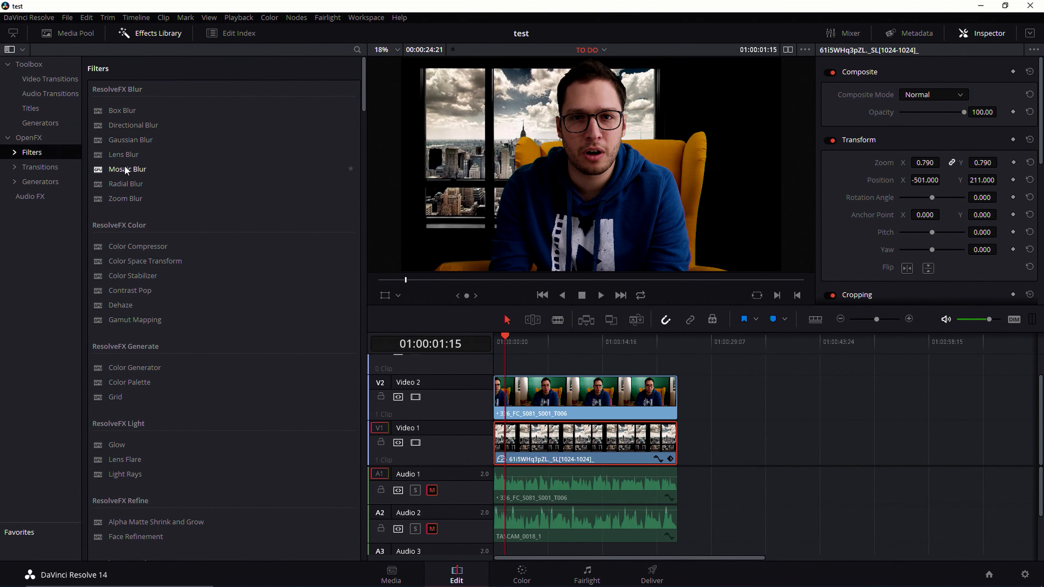
drag(119, 110, 547, 444)
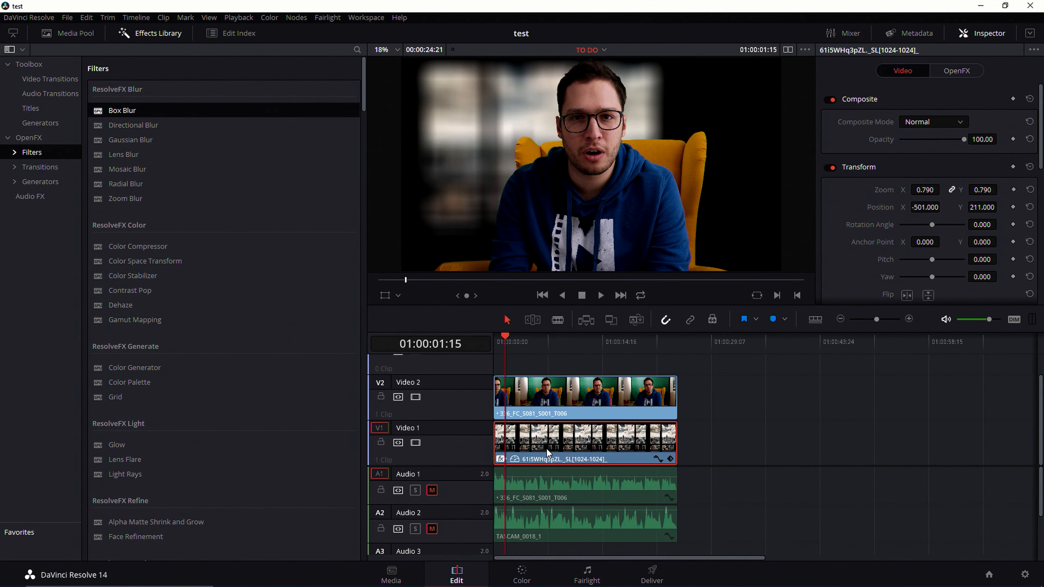
Set the Box Blur's ganged horizontal and vertical strength to 0.130, and hide the effects library
click(962, 72)
drag(944, 147, 928, 154)
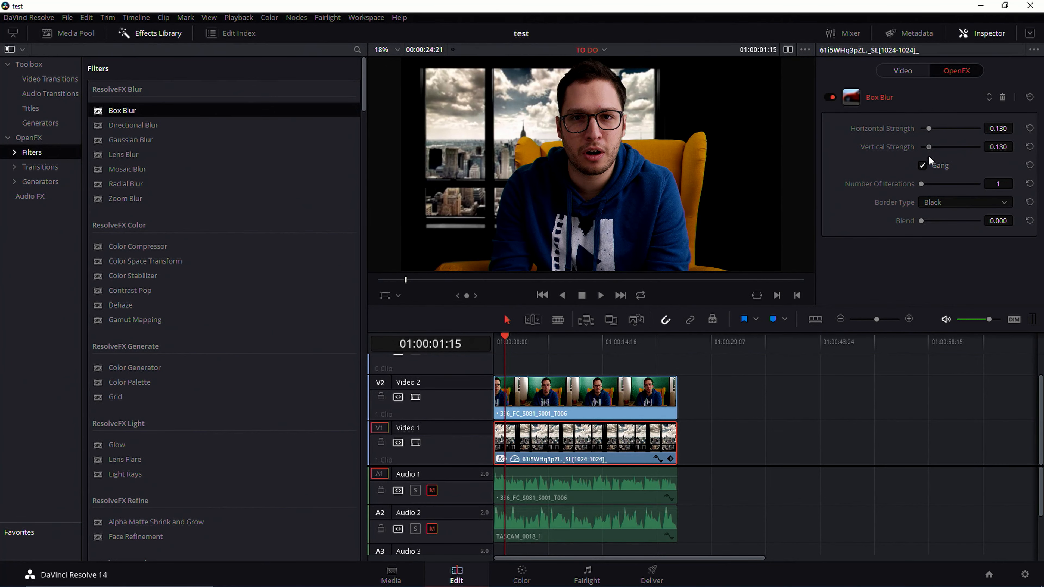
click(154, 35)
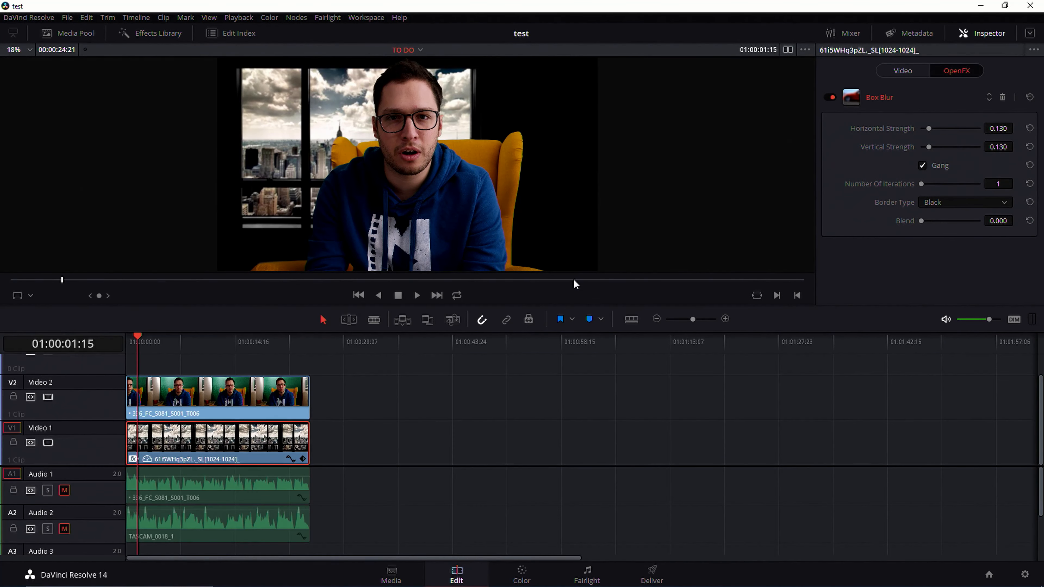
Enlarge the viewer and toggle the Box Blur off and on repeatedly to compare the background, leaving it enabled
drag(554, 306, 536, 426)
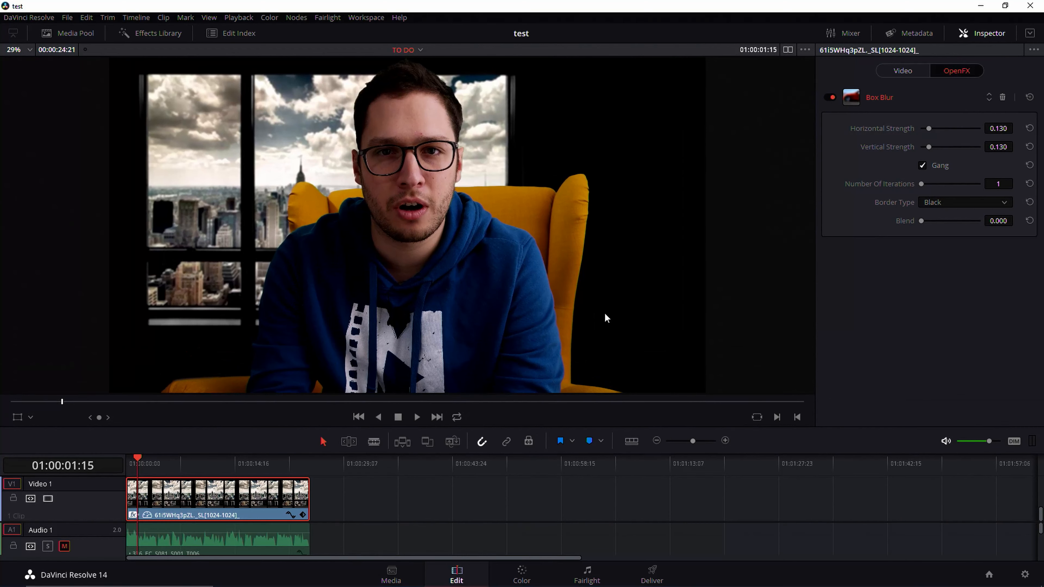
click(828, 98)
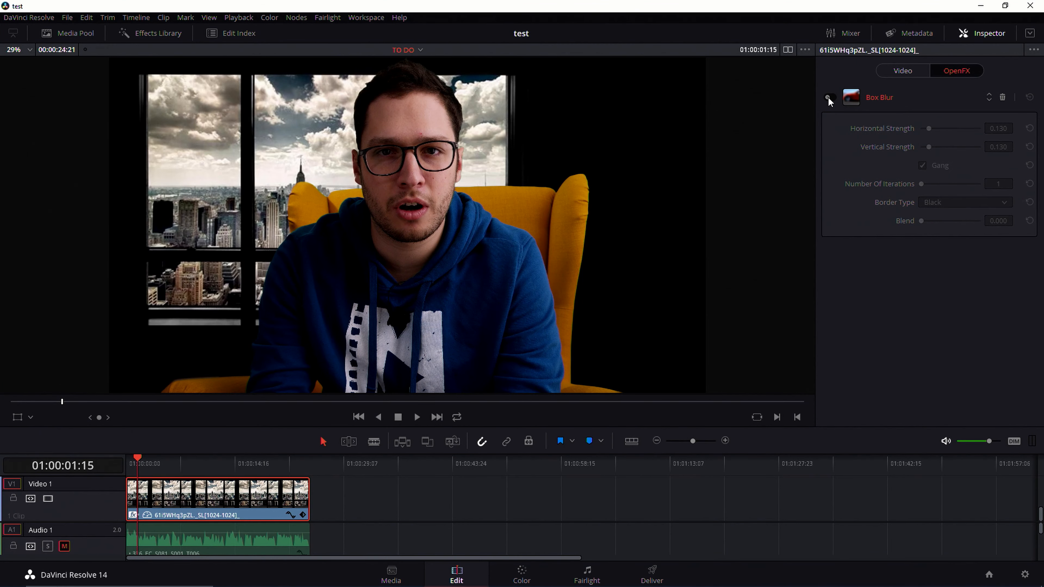
click(829, 98)
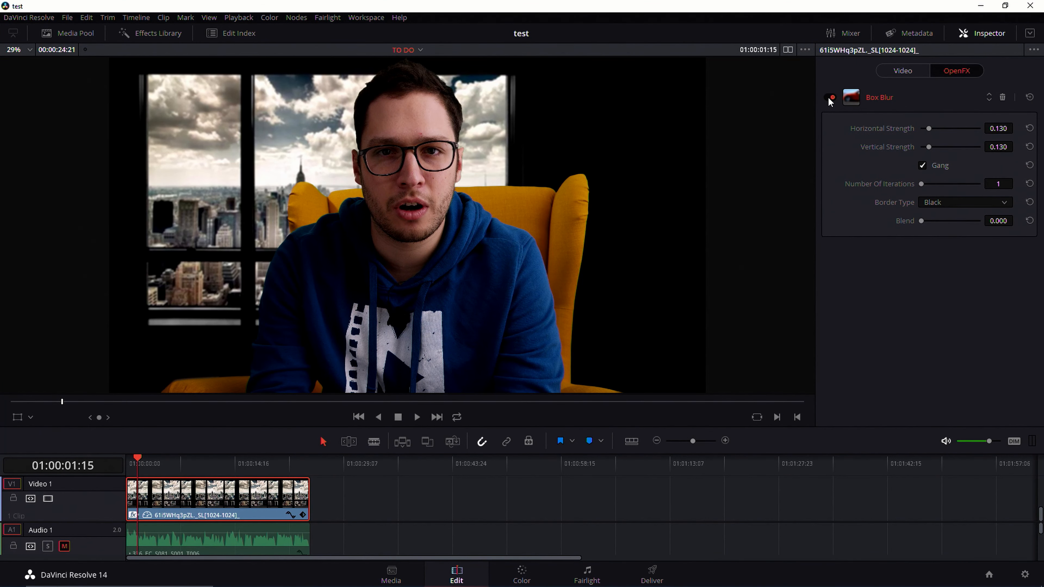
click(828, 97)
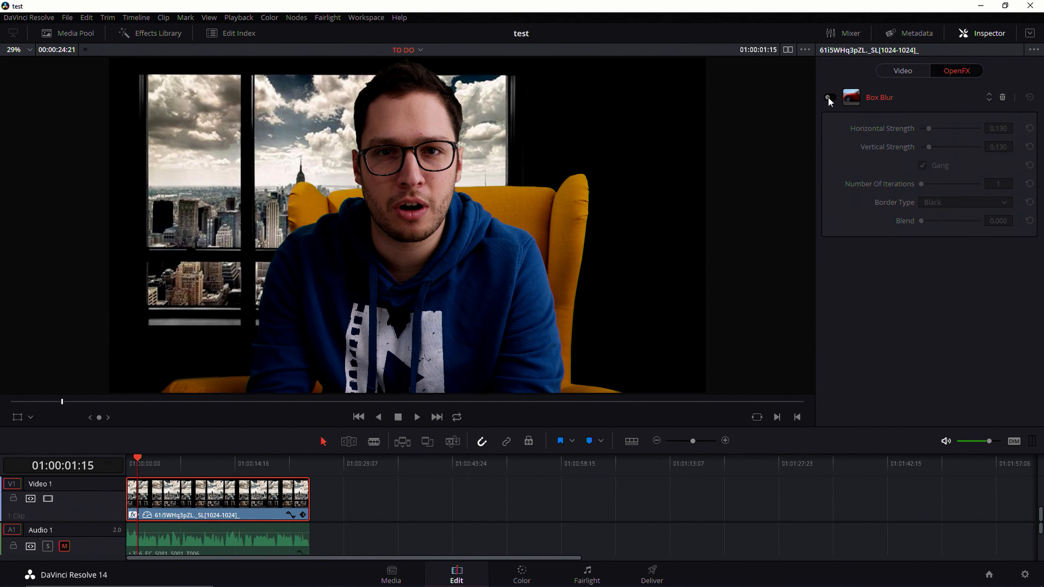
click(828, 98)
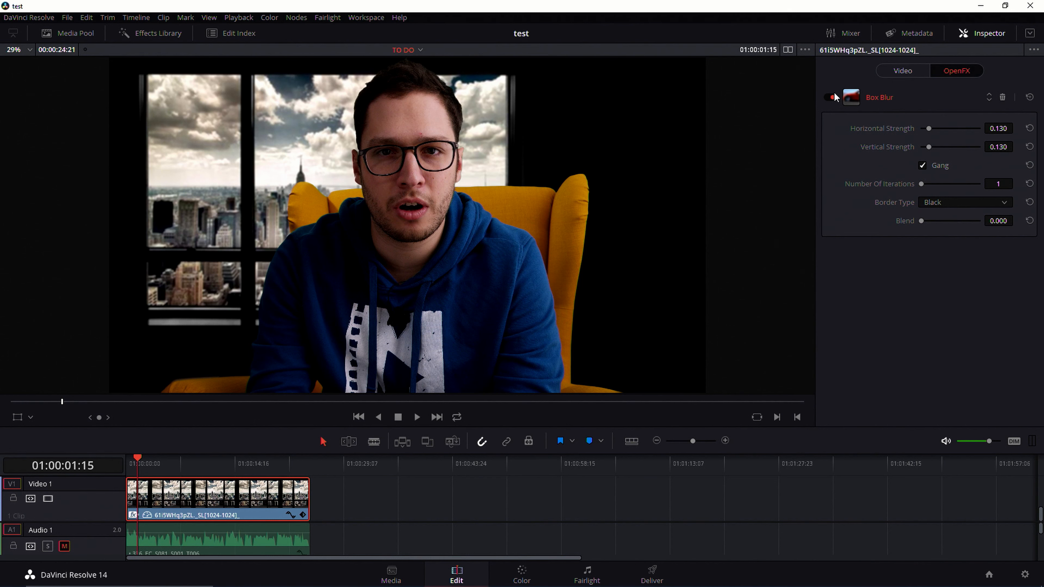
click(829, 97)
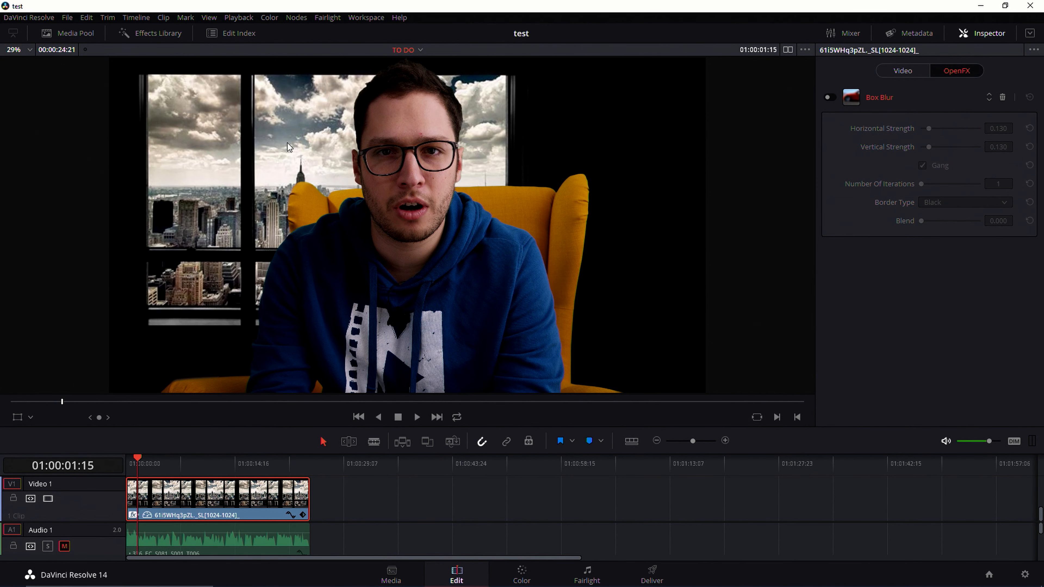
click(829, 97)
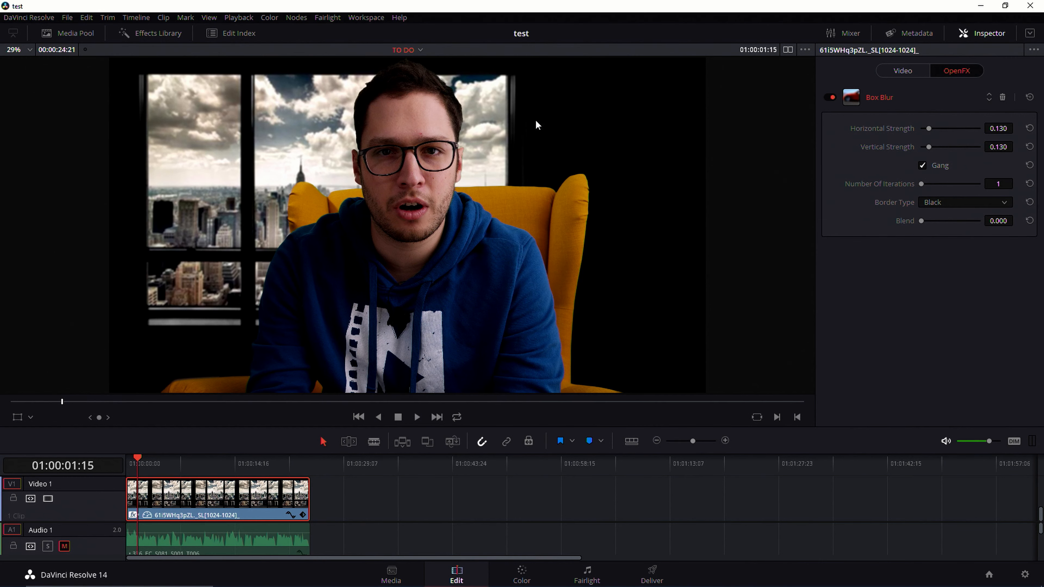